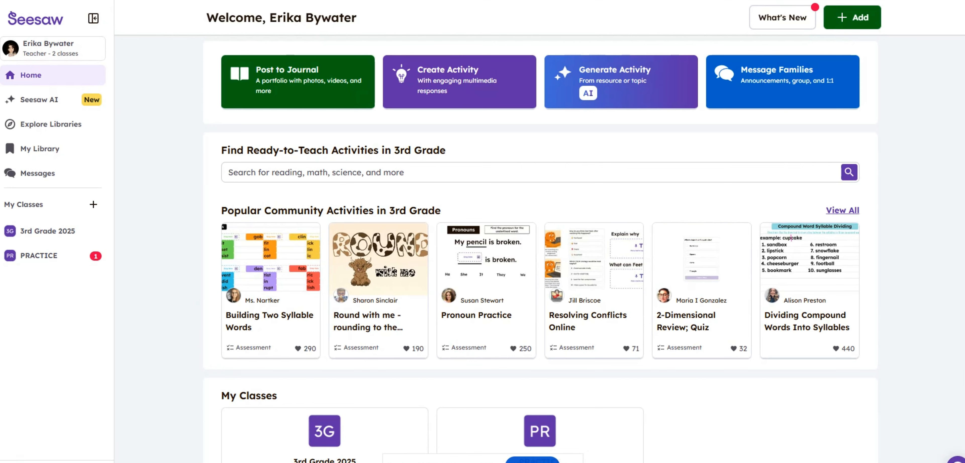
Look at the Seesaw app in the BESD app portal, and return to the Seesaw home page.
{"action": "left_click", "coordinate": [37, 0]}
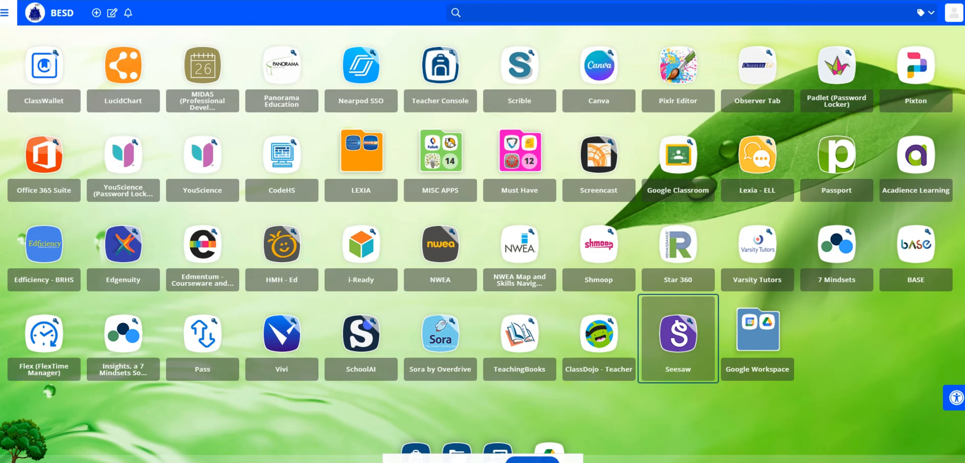
{"action": "left_click", "coordinate": [163, 1]}
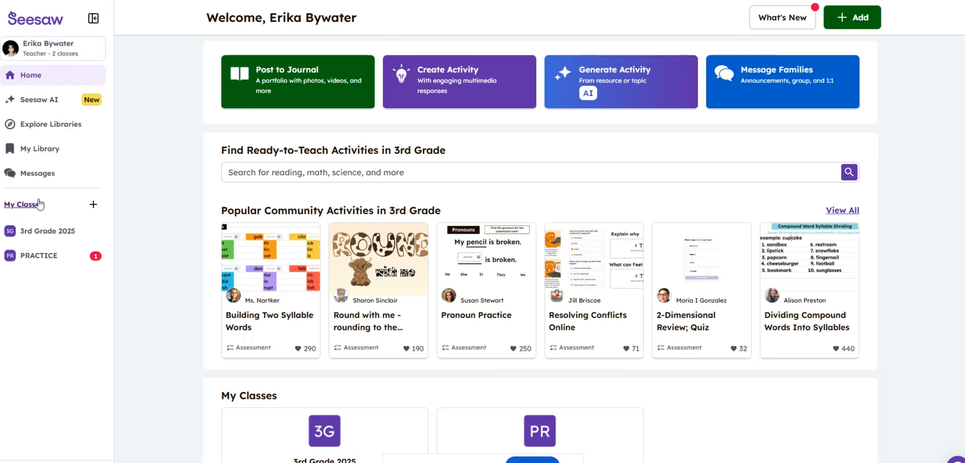
Start creating a new class and name it "4th grade".
{"action": "left_click", "coordinate": [93, 205]}
{"action": "left_click", "coordinate": [390, 123]}
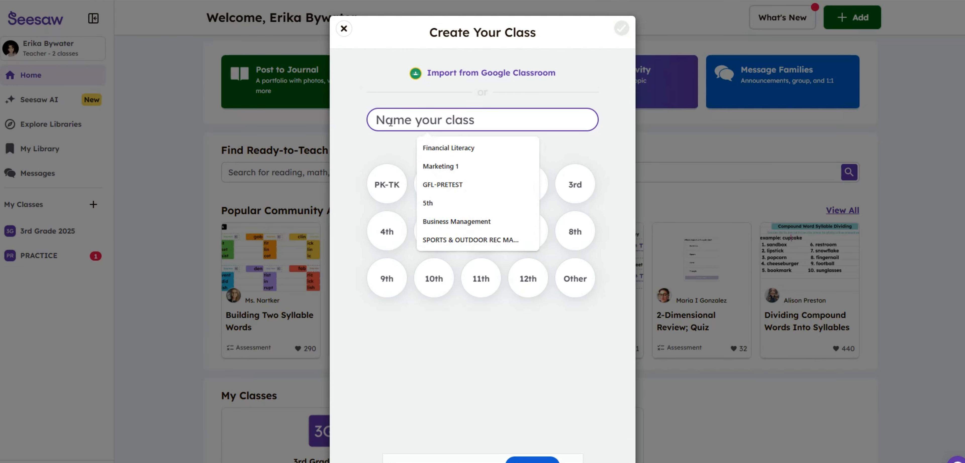
{"action": "type", "text": "4th gra"}
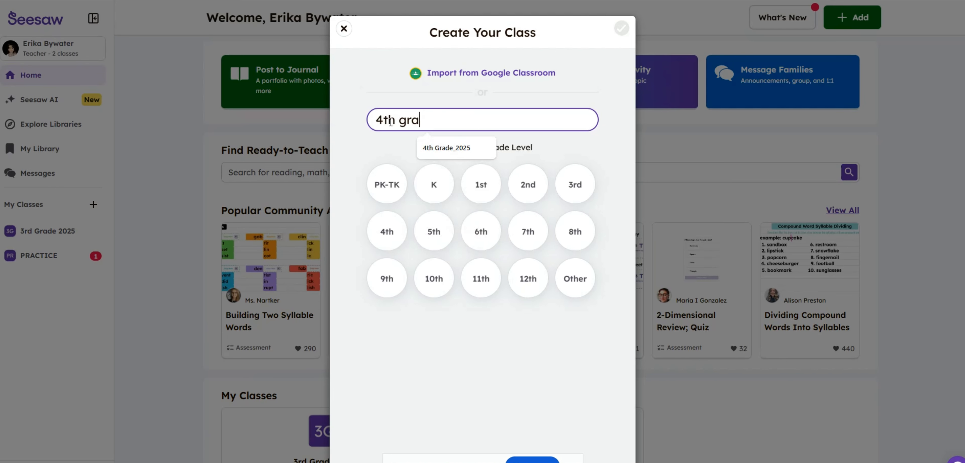
{"action": "type", "text": "d_2025"}
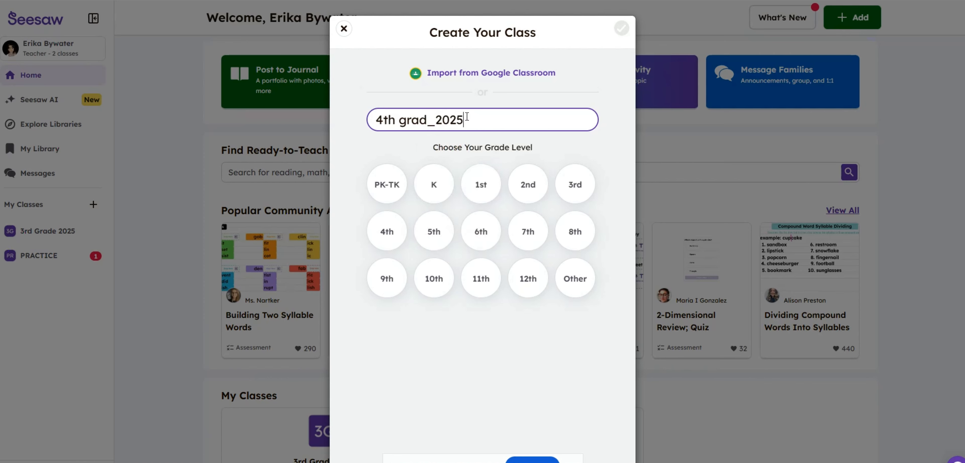
{"action": "key", "text": "BackSpace"}
{"action": "key", "text": "BackSpace"}
{"action": "key", "text": "BackSpace"}
{"action": "key", "text": "BackSpace"}
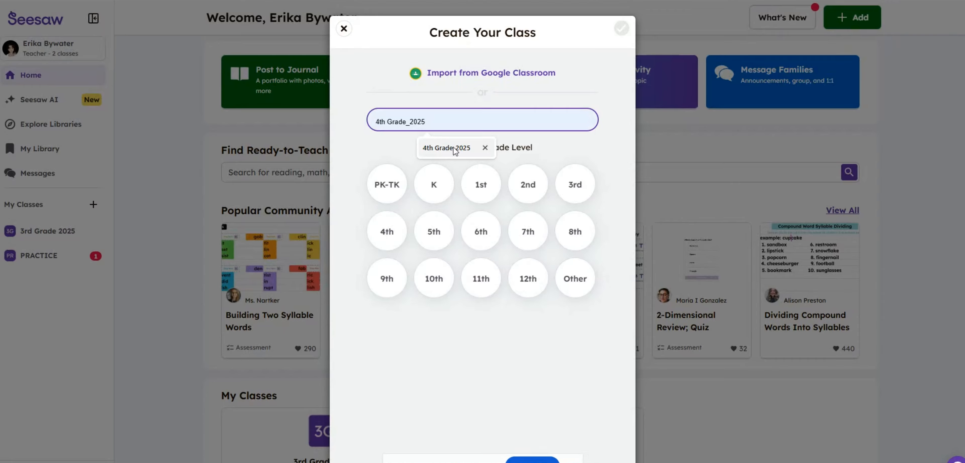
{"action": "type", "text": "e"}
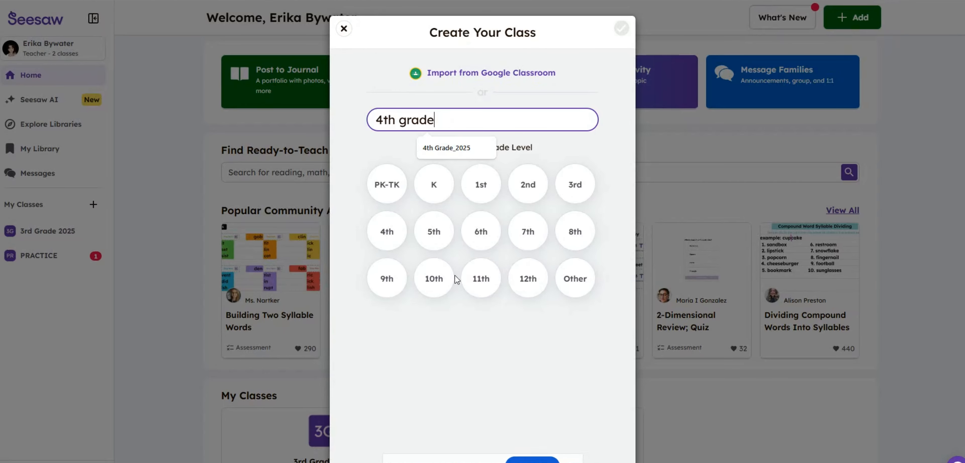
Choose 4th as the new class's grade level and create the class.
{"action": "left_click", "coordinate": [464, 321]}
{"action": "left_click", "coordinate": [426, 229]}
{"action": "left_click", "coordinate": [390, 233]}
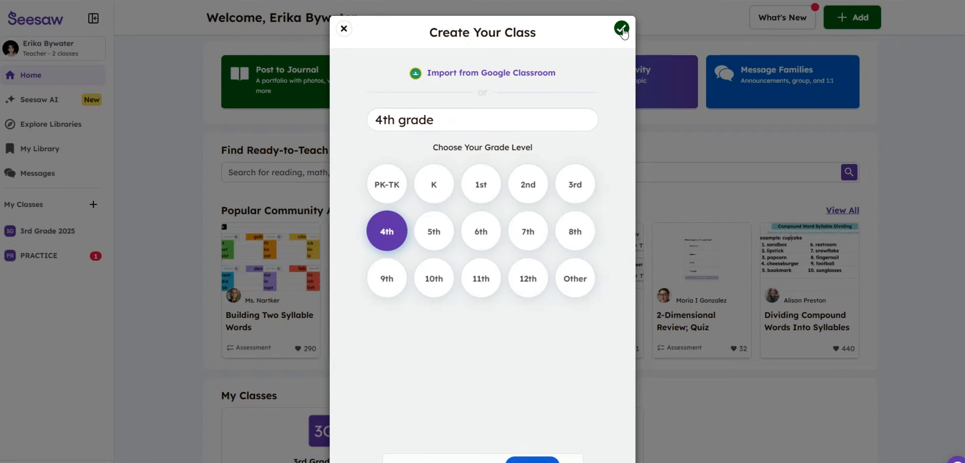
{"action": "left_click", "coordinate": [621, 29]}
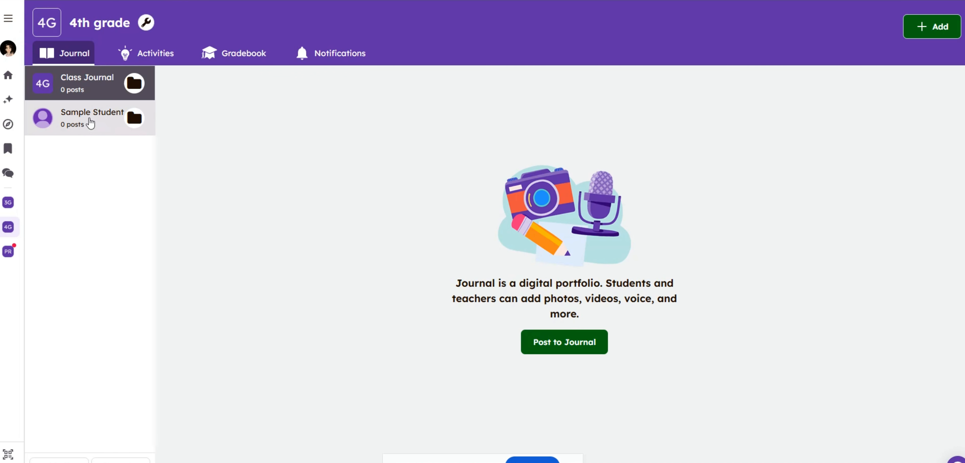
Open the 4th grade class settings and look at the options for managing and inviting co-teachers.
{"action": "left_click", "coordinate": [148, 25]}
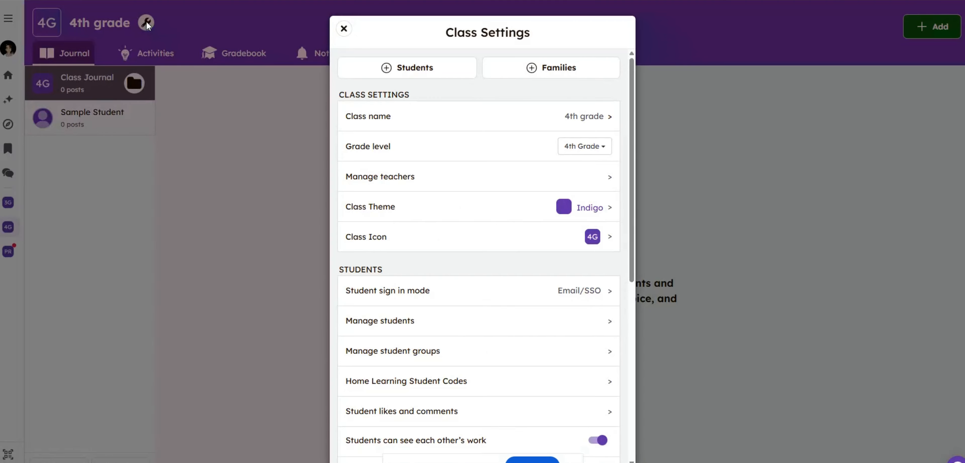
{"action": "scroll", "coordinate": [431, 142], "scroll_direction": "down", "scroll_amount": 9}
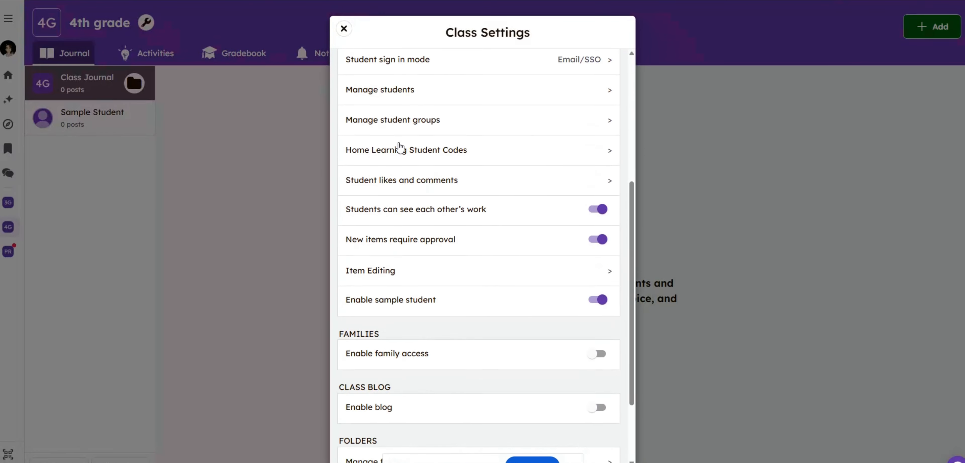
{"action": "scroll", "coordinate": [398, 151], "scroll_direction": "up", "scroll_amount": 8}
{"action": "scroll", "coordinate": [398, 151], "scroll_direction": "up", "scroll_amount": 2}
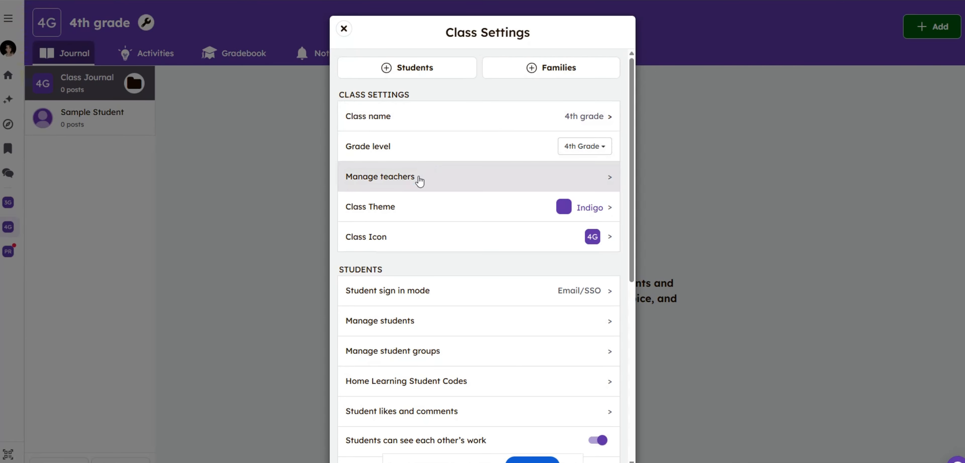
{"action": "left_click", "coordinate": [594, 185]}
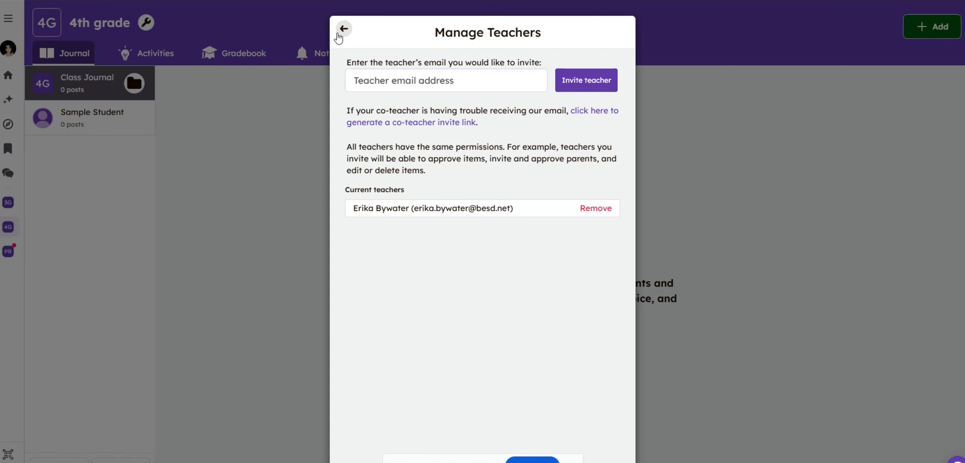
{"action": "left_click", "coordinate": [342, 29]}
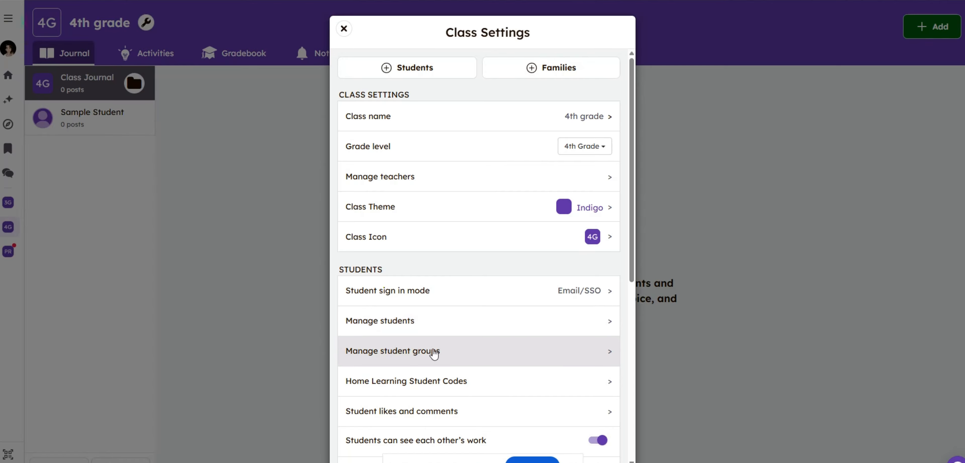
Enable family access in the 4th grade class settings.
{"action": "scroll", "coordinate": [448, 357], "scroll_direction": "down", "scroll_amount": 3}
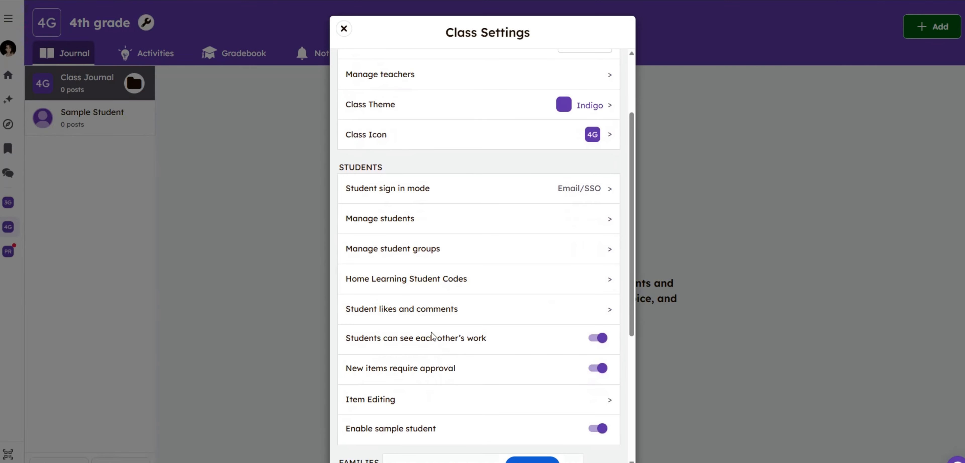
{"action": "scroll", "coordinate": [422, 310], "scroll_direction": "down", "scroll_amount": 5}
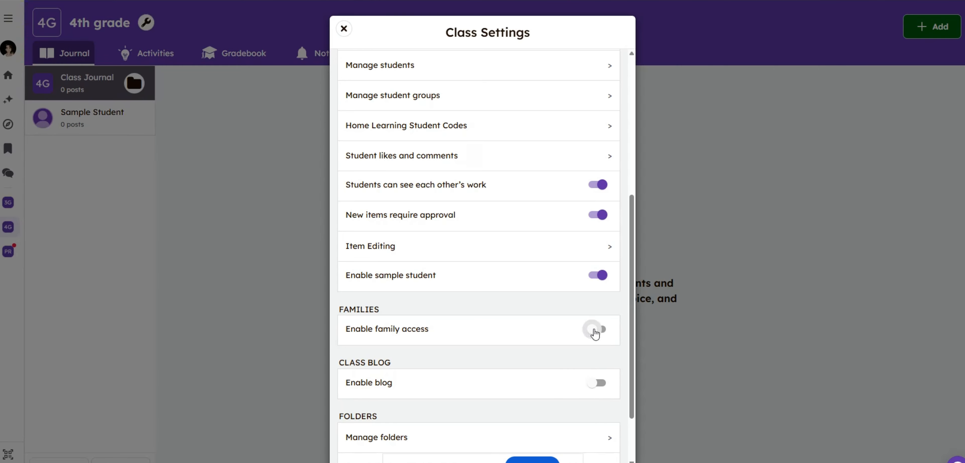
{"action": "left_click", "coordinate": [601, 330]}
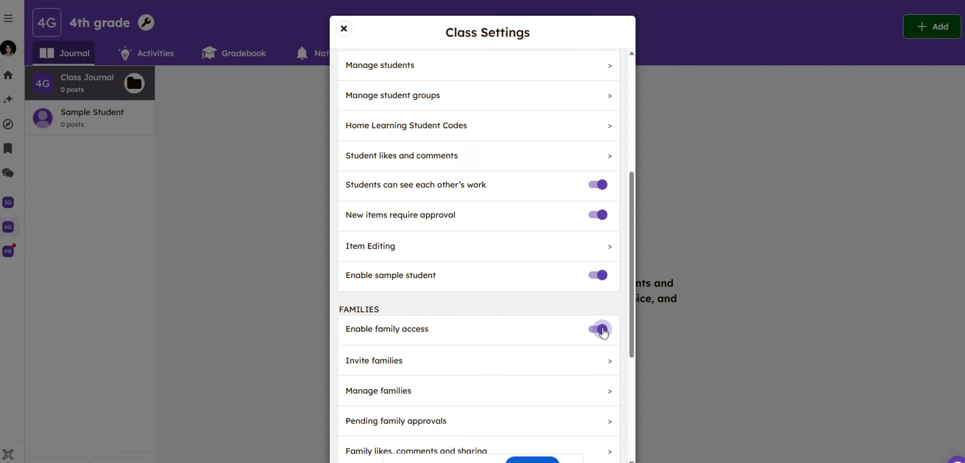
Try to invite families to the 4th grade class from its settings.
{"action": "scroll", "coordinate": [475, 340], "scroll_direction": "down", "scroll_amount": 1}
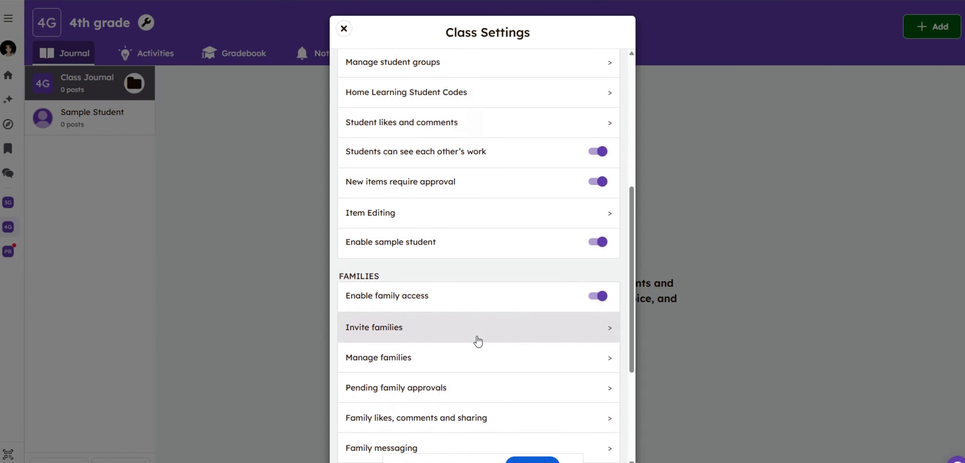
{"action": "scroll", "coordinate": [478, 341], "scroll_direction": "down", "scroll_amount": 2}
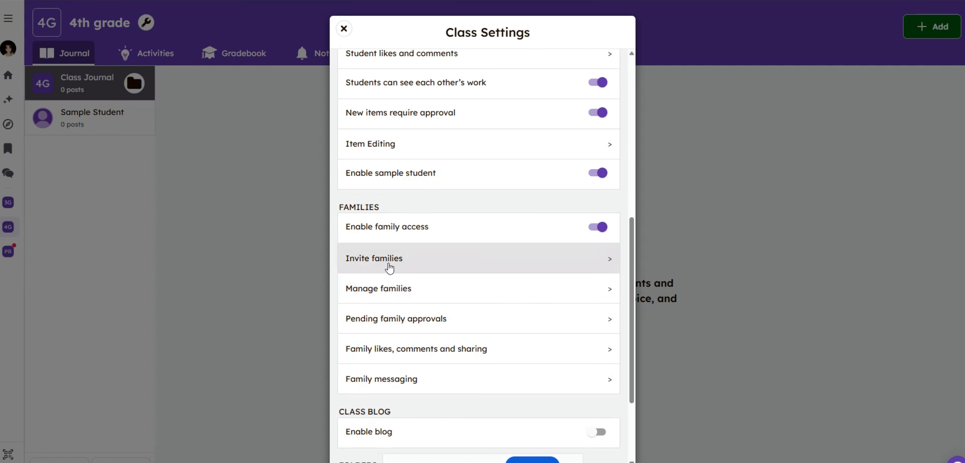
{"action": "left_click", "coordinate": [600, 262]}
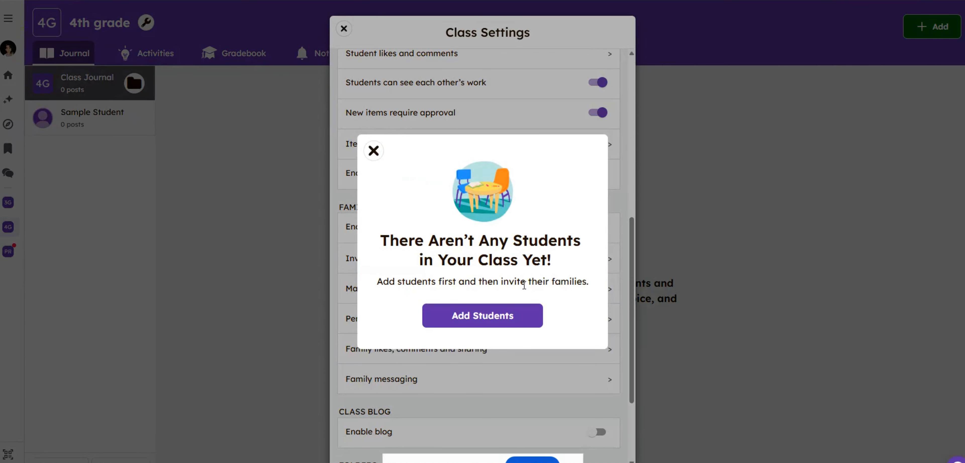
{"action": "left_click", "coordinate": [373, 150]}
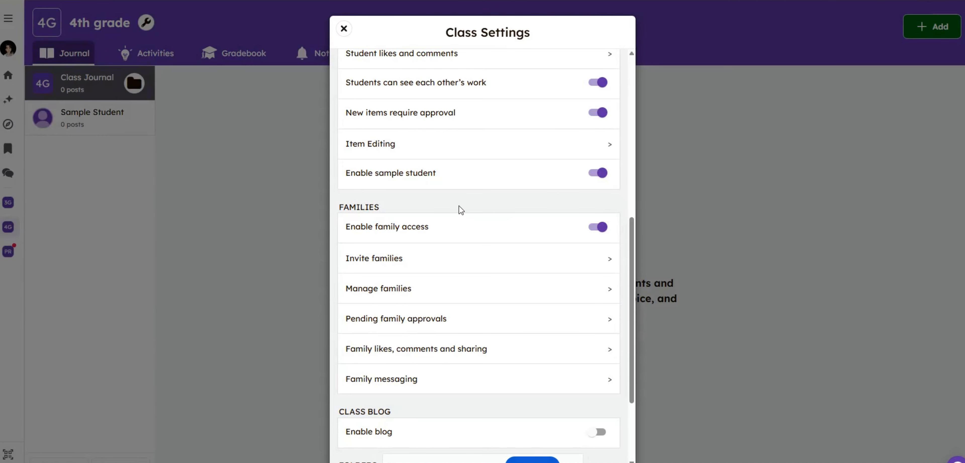
Start adding students to the class with No for SSO or email sign-in and Shared Devices as the device setup.
{"action": "scroll", "coordinate": [420, 332], "scroll_direction": "down", "scroll_amount": 4}
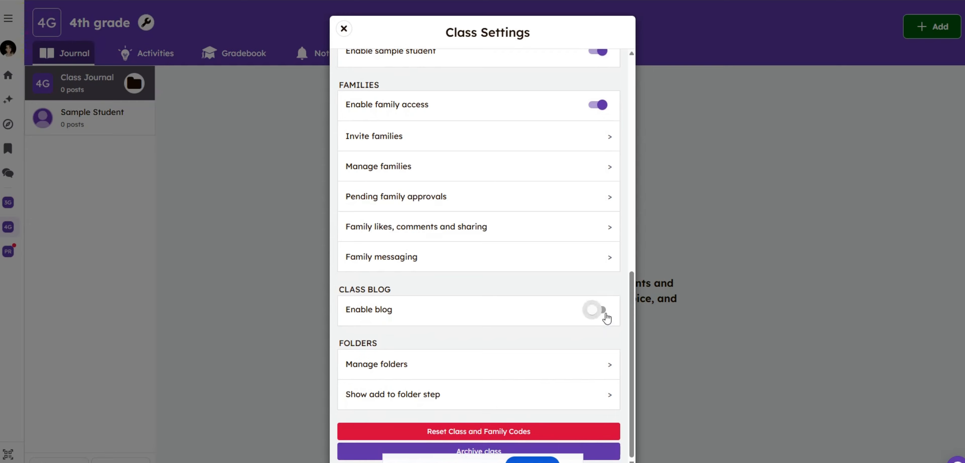
{"action": "scroll", "coordinate": [503, 355], "scroll_direction": "up", "scroll_amount": 12}
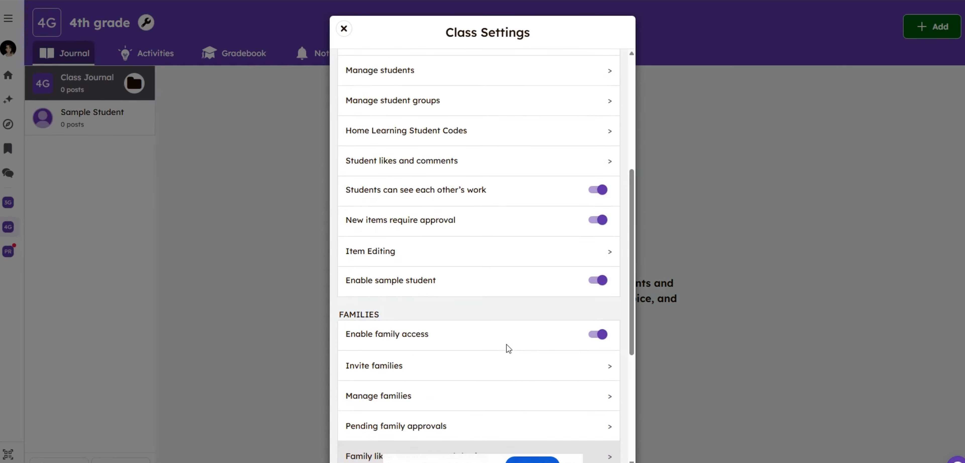
{"action": "scroll", "coordinate": [499, 342], "scroll_direction": "up", "scroll_amount": 2}
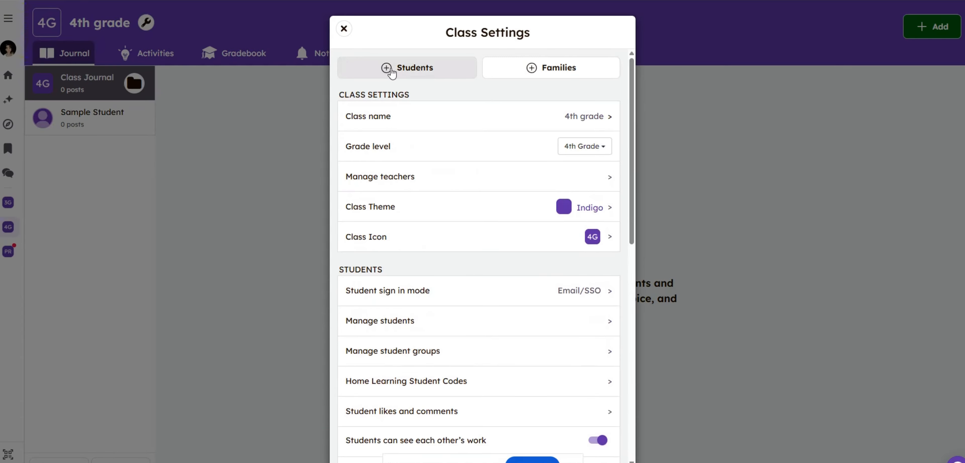
{"action": "left_click", "coordinate": [391, 69]}
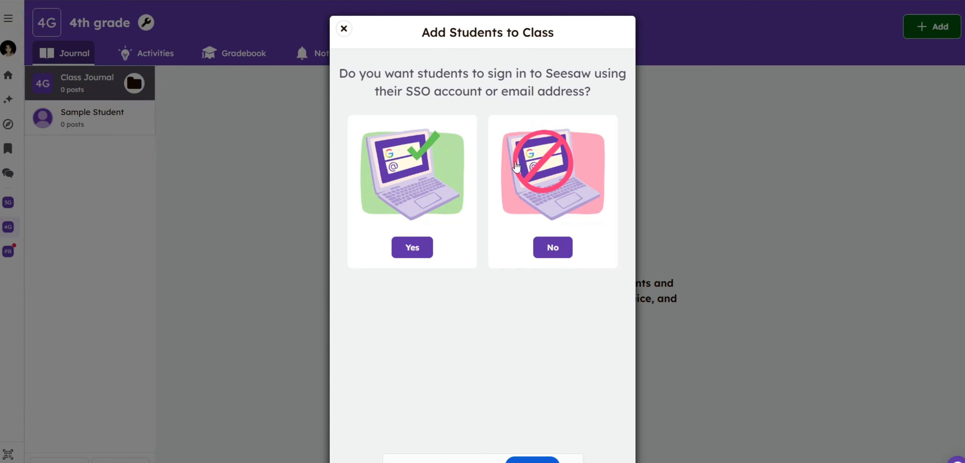
{"action": "left_click", "coordinate": [549, 253]}
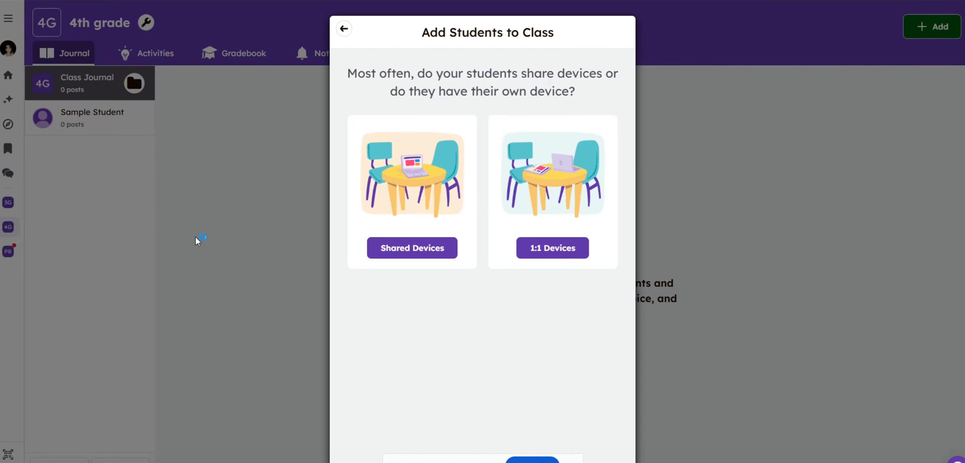
{"action": "left_click", "coordinate": [436, 249]}
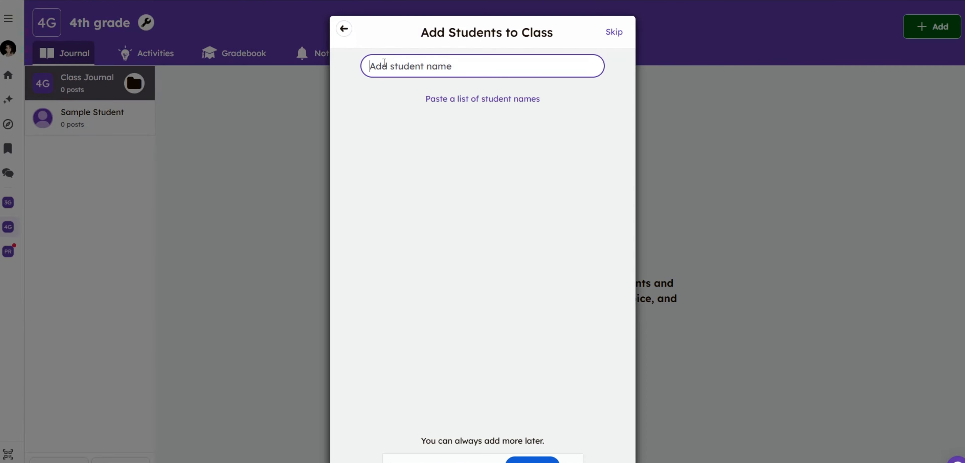
Enter the first three student names for the class and correct the capitalization of the third.
{"action": "left_click", "coordinate": [380, 66]}
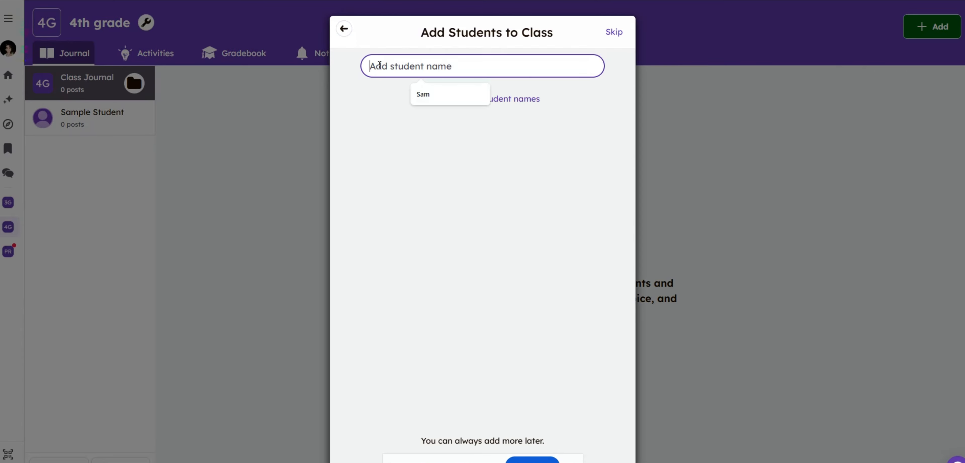
{"action": "type", "text": "Ned"}
{"action": "key", "text": "Return"}
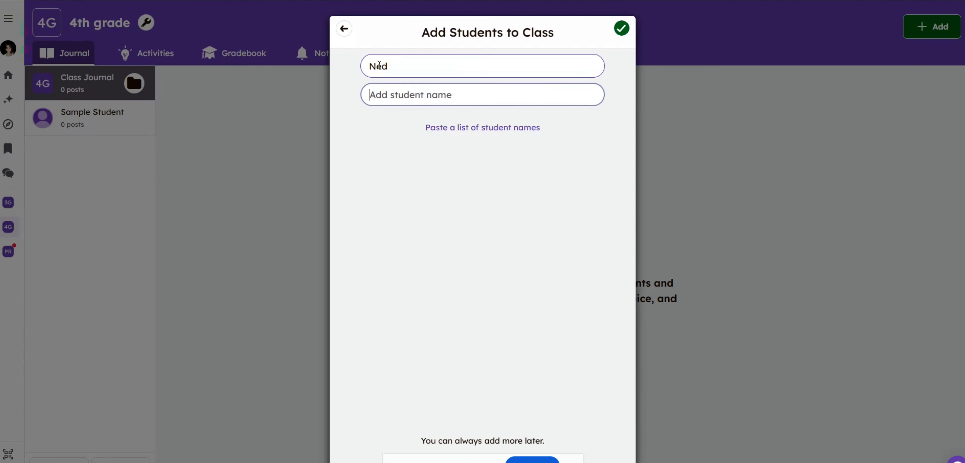
{"action": "type", "text": "Fred"}
{"action": "key", "text": "Return"}
{"action": "type", "text": "TEd"}
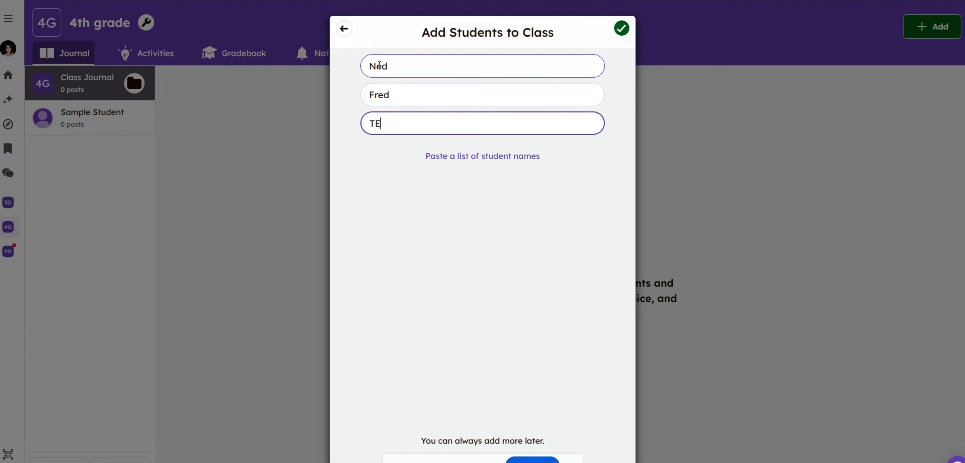
{"action": "key", "text": "Return"}
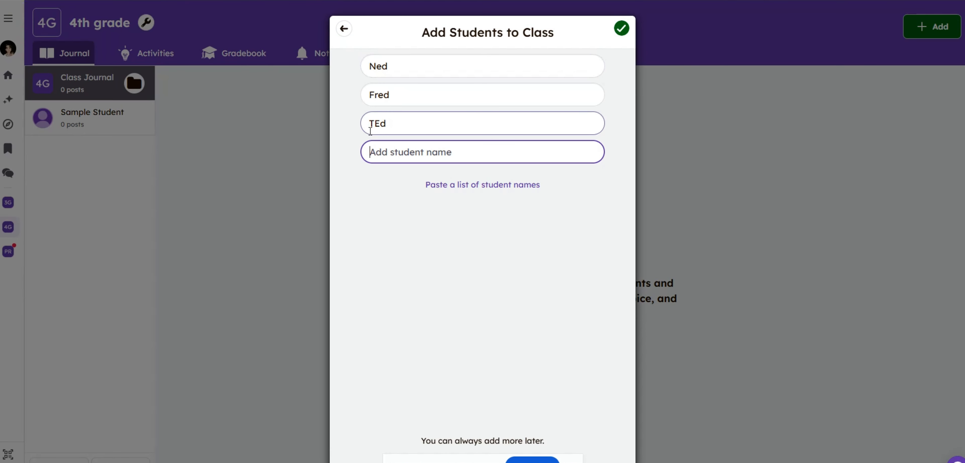
{"action": "left_click", "coordinate": [380, 123]}
{"action": "key", "text": "BackSpace"}
{"action": "type", "text": "e"}
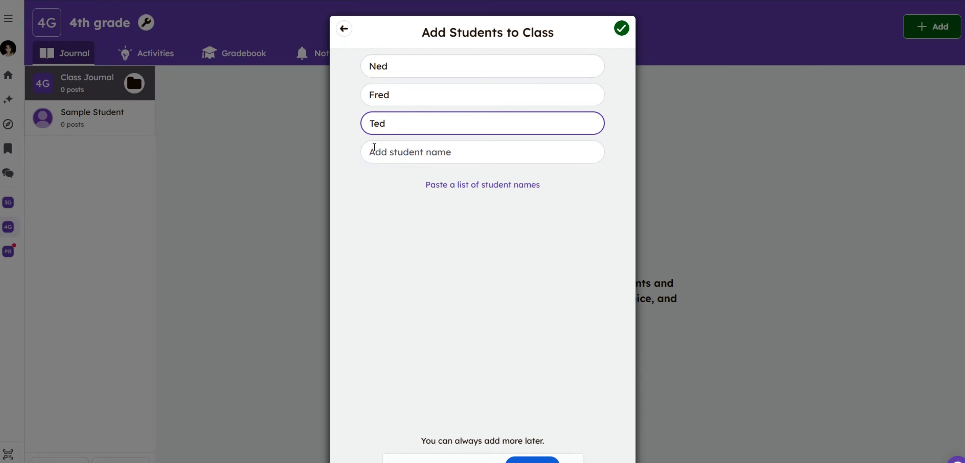
Add three more student names to the class's student list.
{"action": "left_click", "coordinate": [384, 157]}
{"action": "type", "text": "Sam"}
{"action": "key", "text": "Return"}
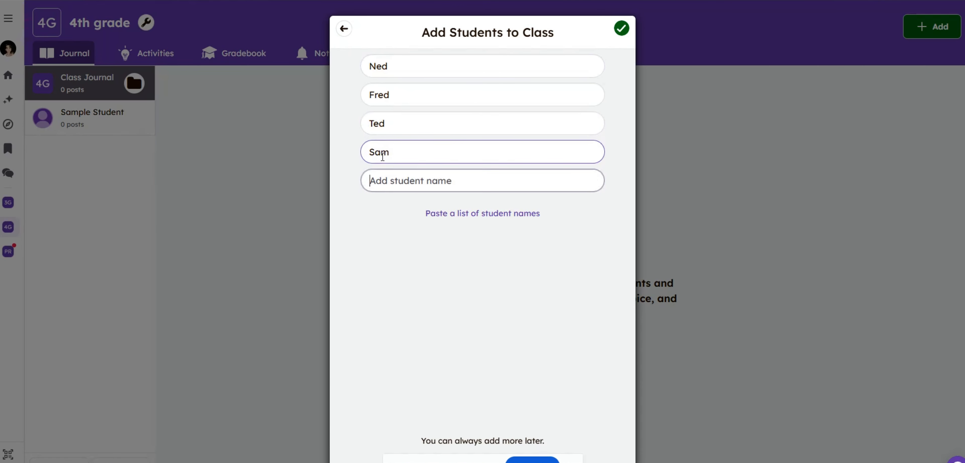
{"action": "type", "text": "Sammy"}
{"action": "key", "text": "Return"}
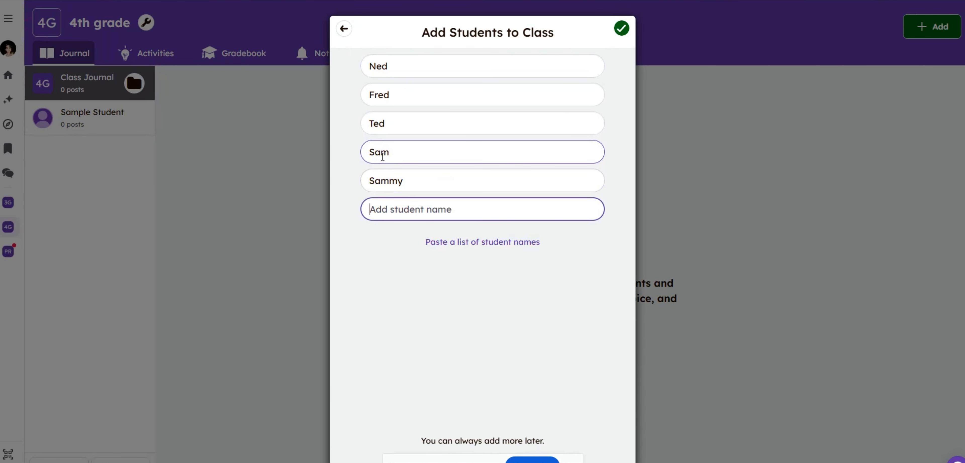
{"action": "type", "text": "Heather"}
{"action": "key", "text": "Return"}
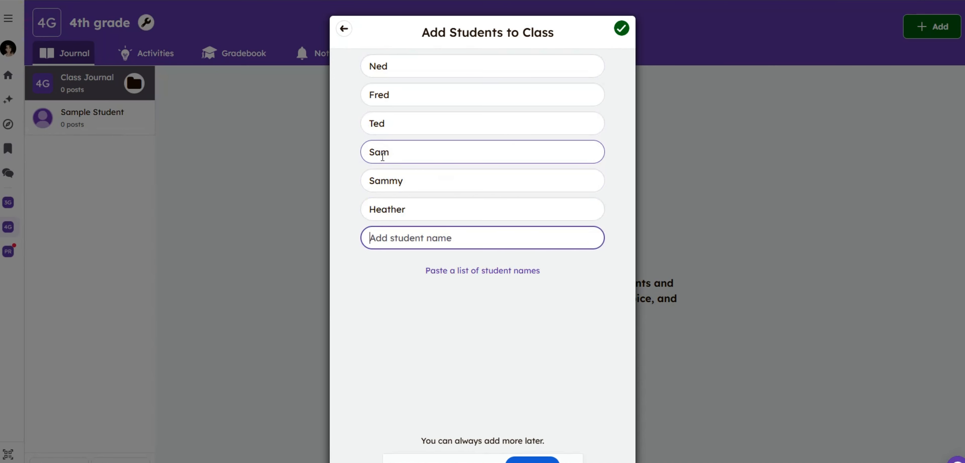
Add a seventh student name to the list and save the students to the class.
{"action": "type", "text": "Joh"}
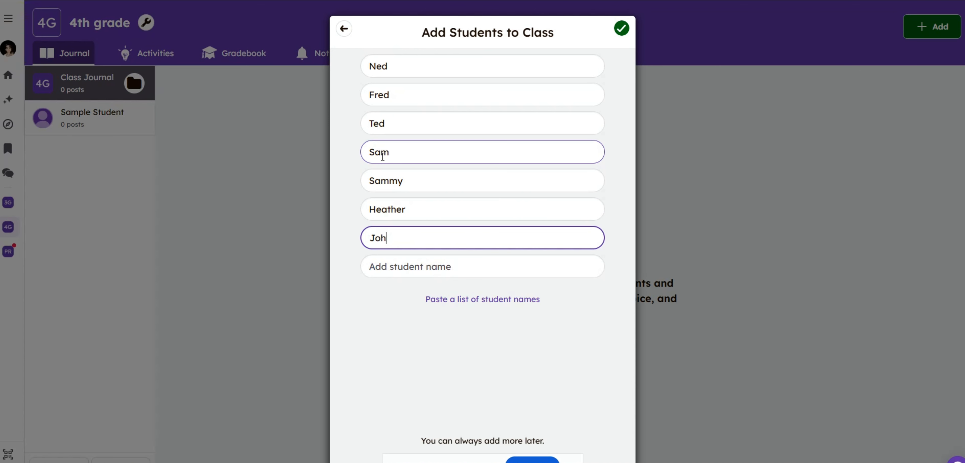
{"action": "type", "text": "n"}
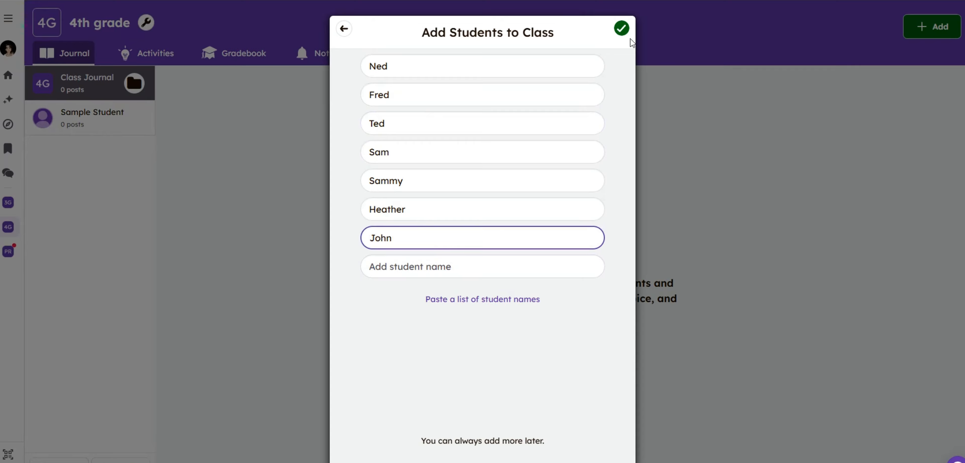
{"action": "left_click", "coordinate": [621, 30]}
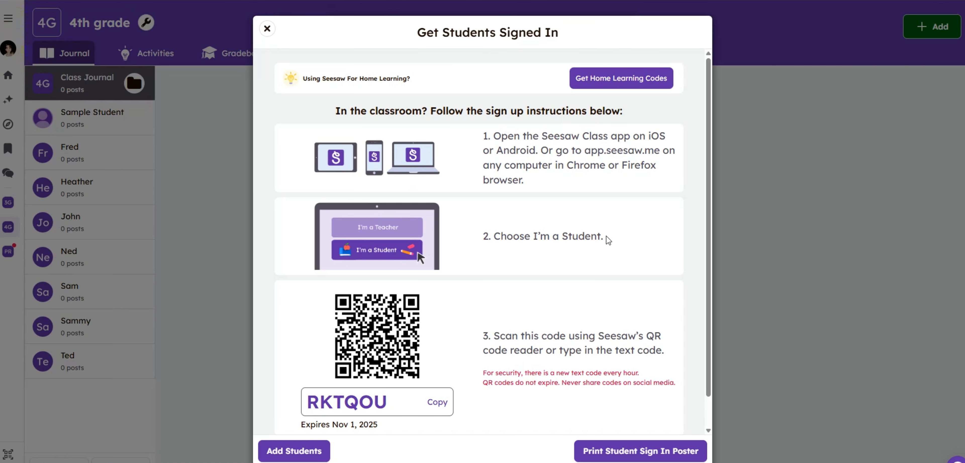
Generate the printable Student Sign In Poster in English and copy the class's text sign-in code.
{"action": "scroll", "coordinate": [468, 328], "scroll_direction": "down", "scroll_amount": 1}
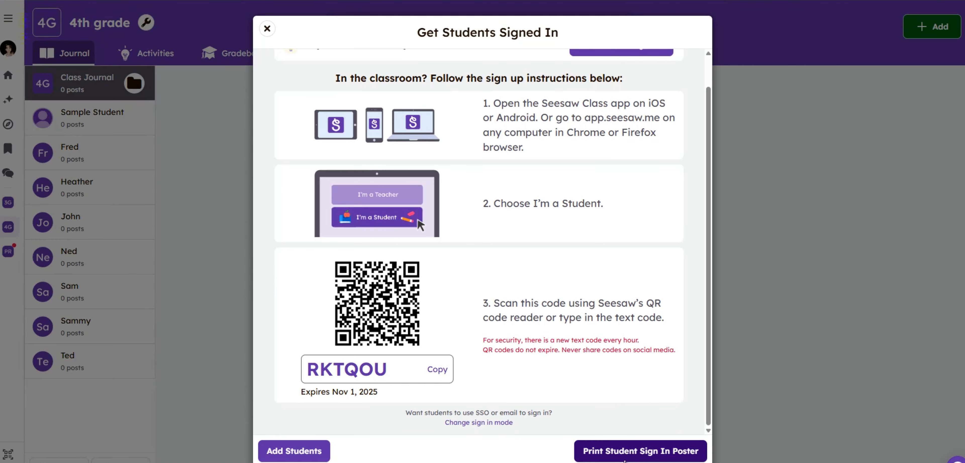
{"action": "left_click", "coordinate": [623, 456]}
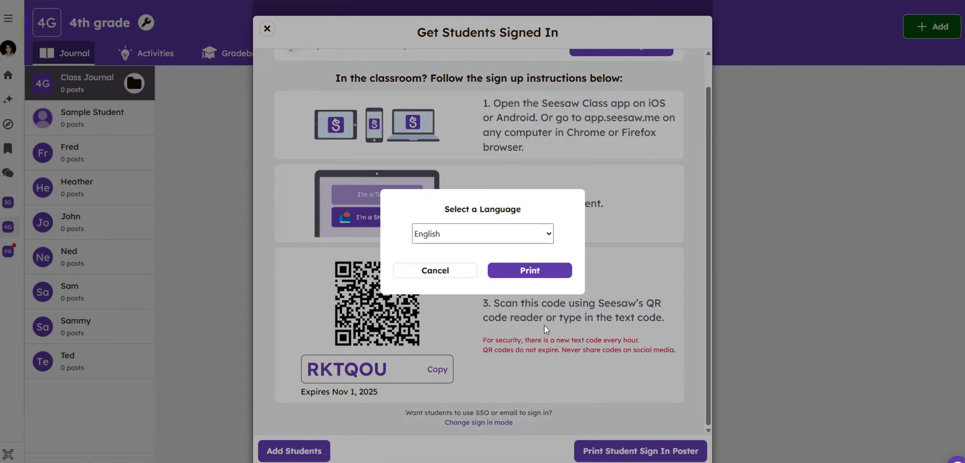
{"action": "left_click", "coordinate": [532, 230]}
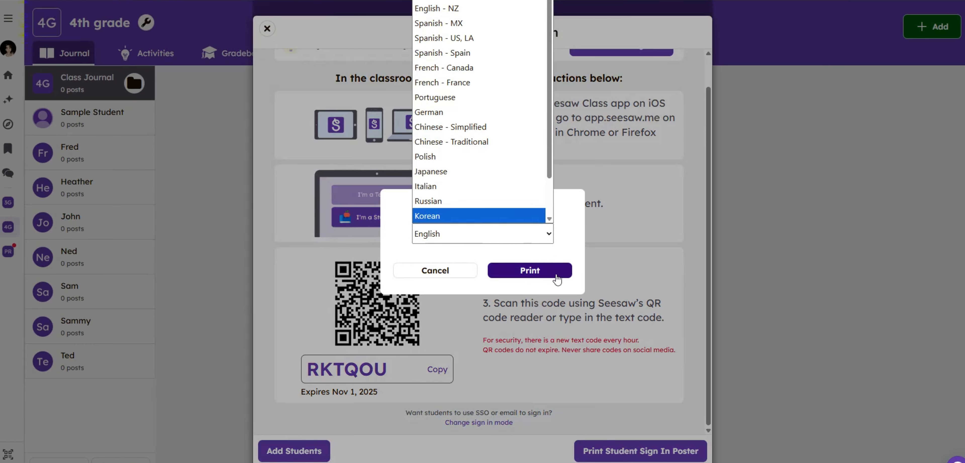
{"action": "left_click", "coordinate": [577, 245]}
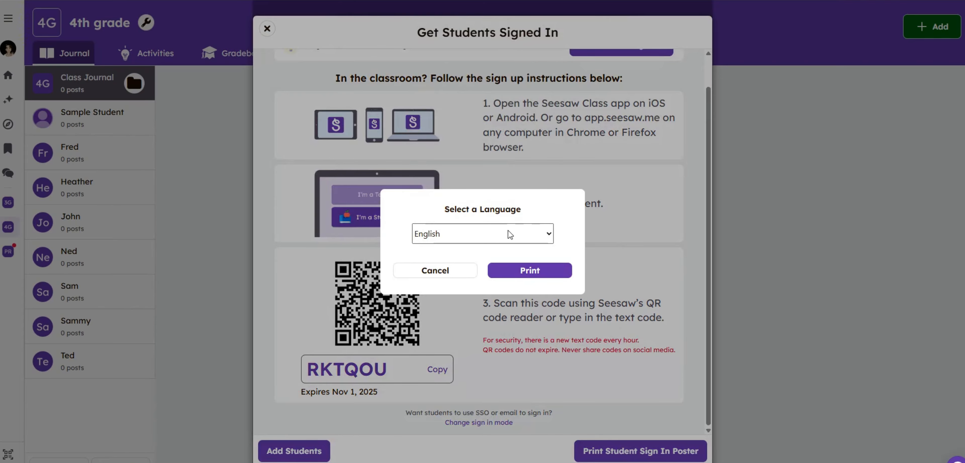
{"action": "left_click", "coordinate": [517, 275]}
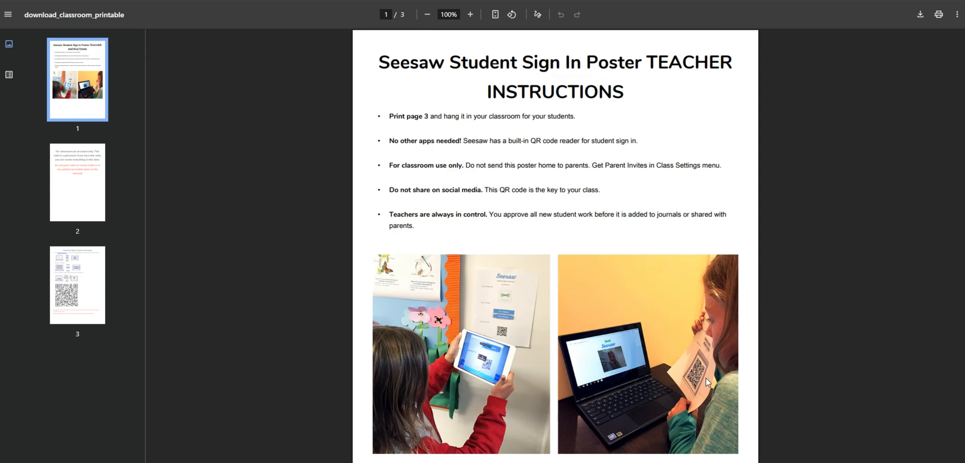
{"action": "left_click", "coordinate": [240, 0]}
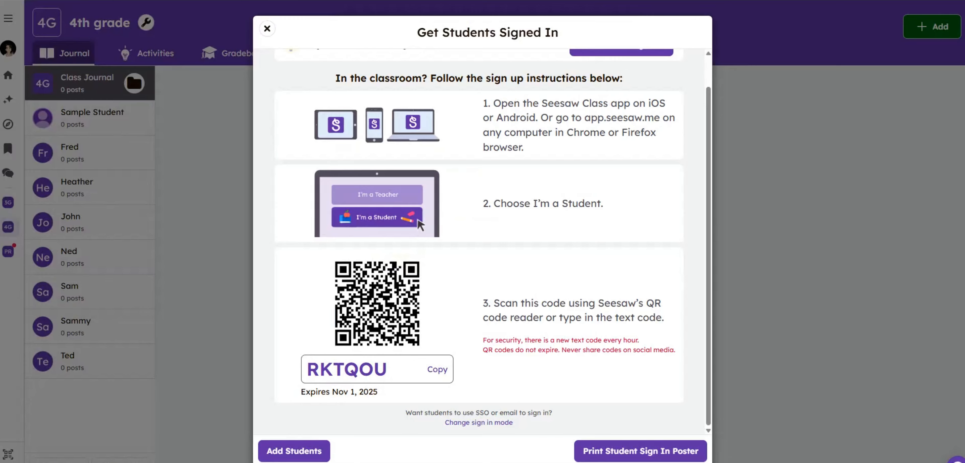
{"action": "left_click", "coordinate": [439, 370]}
{"action": "left_click", "coordinate": [267, 29]}
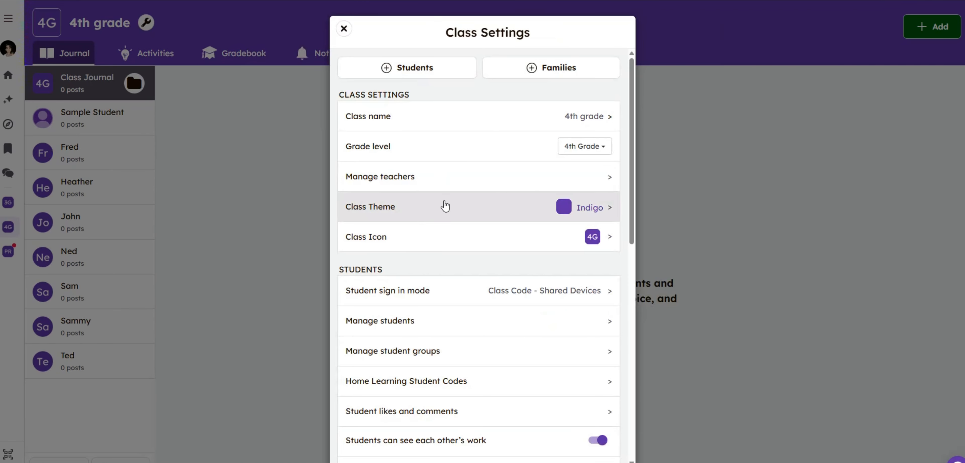
Review the student options in the 4th grade class settings and the instructions for getting students signed in.
{"action": "scroll", "coordinate": [474, 315], "scroll_direction": "down", "scroll_amount": 1}
{"action": "scroll", "coordinate": [473, 315], "scroll_direction": "down", "scroll_amount": 1}
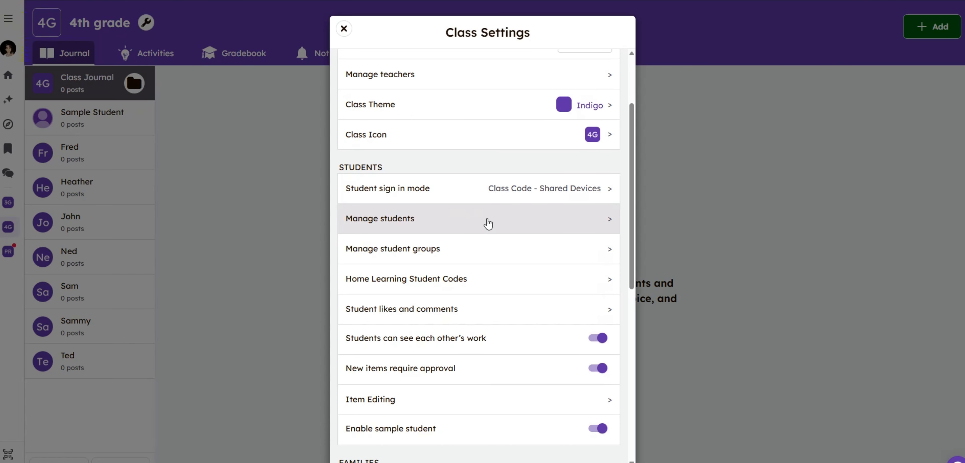
{"action": "scroll", "coordinate": [488, 224], "scroll_direction": "up", "scroll_amount": 3}
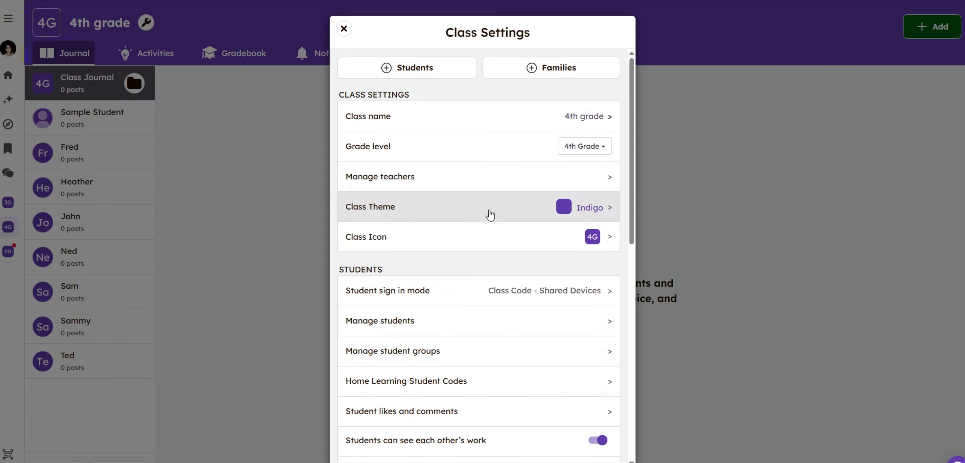
{"action": "left_click", "coordinate": [409, 65]}
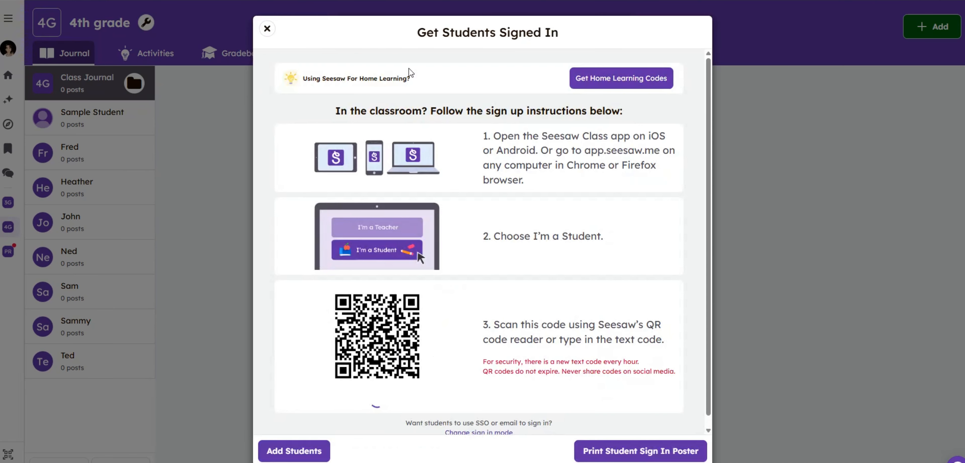
{"action": "left_click", "coordinate": [267, 30]}
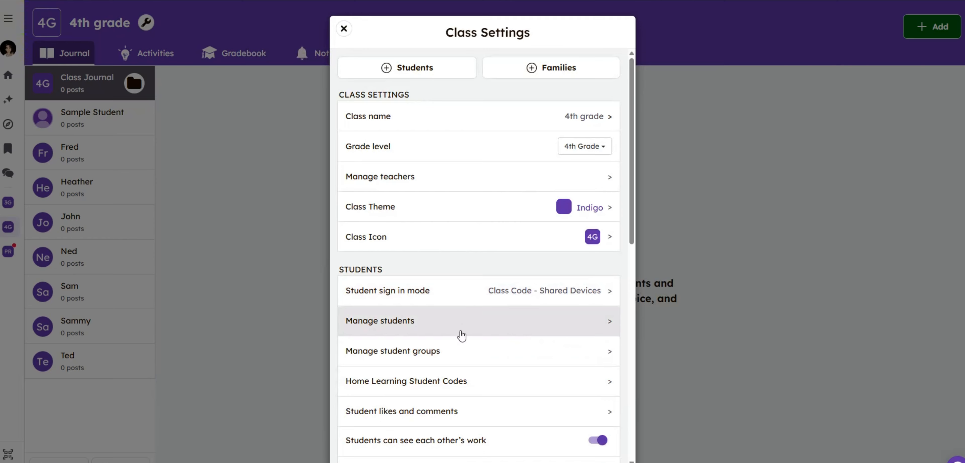
Open the last listed student's profile for editing and examine the preferred language options.
{"action": "left_click", "coordinate": [433, 320]}
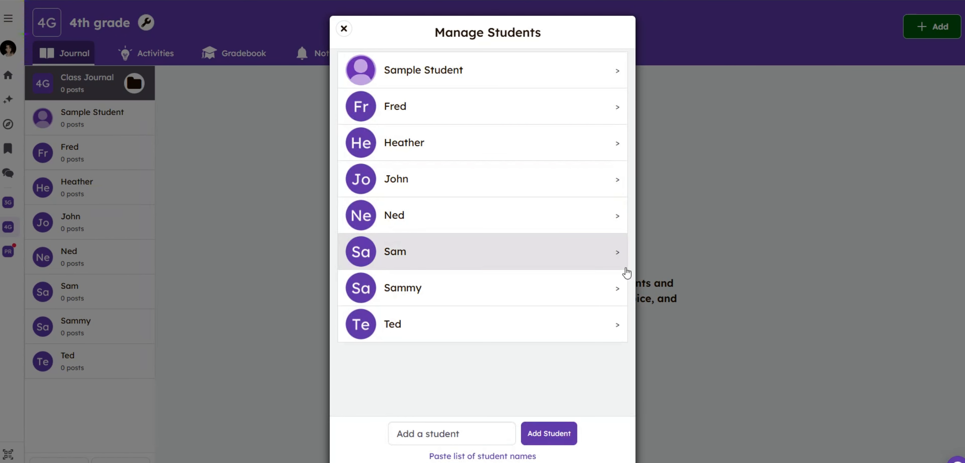
{"action": "left_click", "coordinate": [617, 329]}
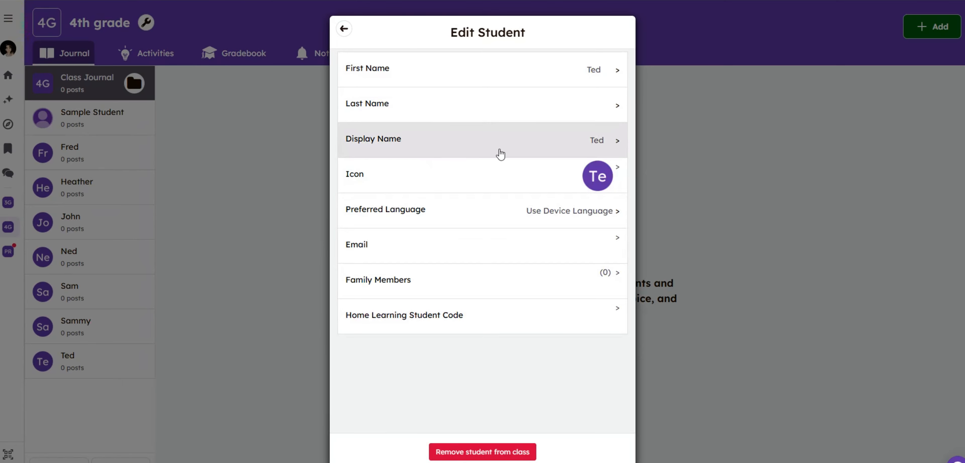
{"action": "left_click", "coordinate": [548, 216]}
{"action": "left_click", "coordinate": [459, 64]}
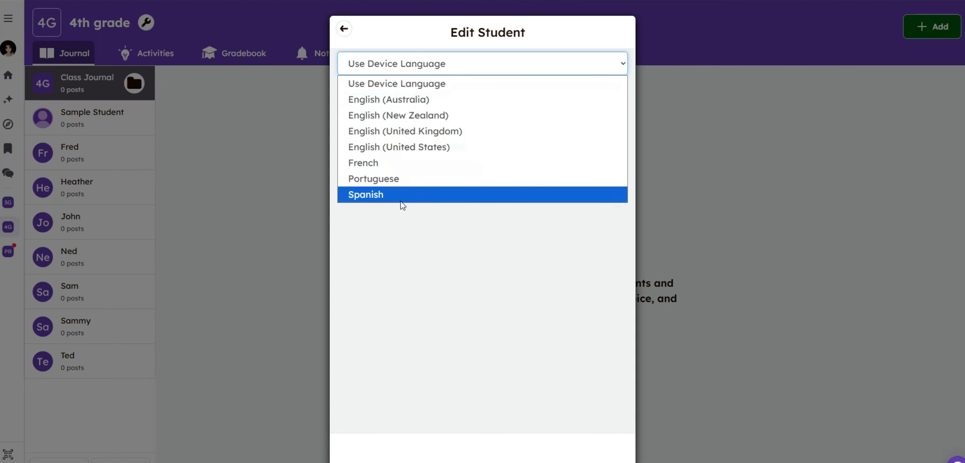
{"action": "left_click", "coordinate": [343, 29]}
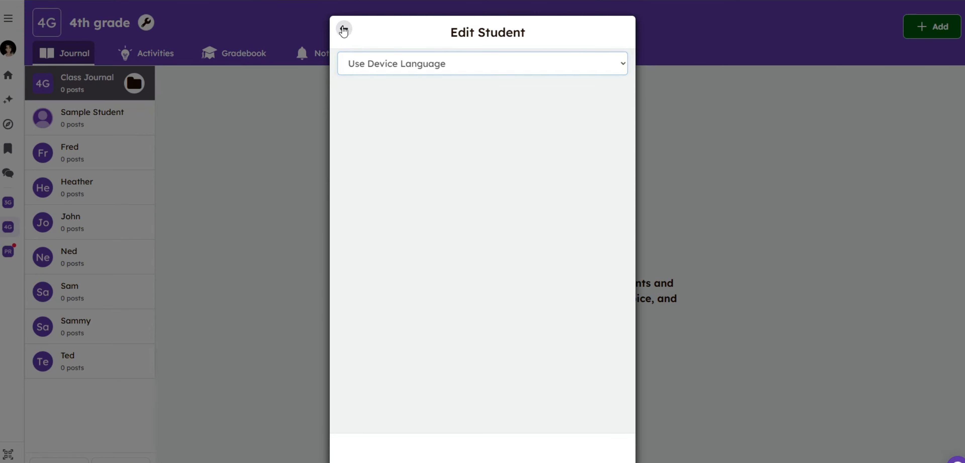
{"action": "left_click", "coordinate": [344, 29]}
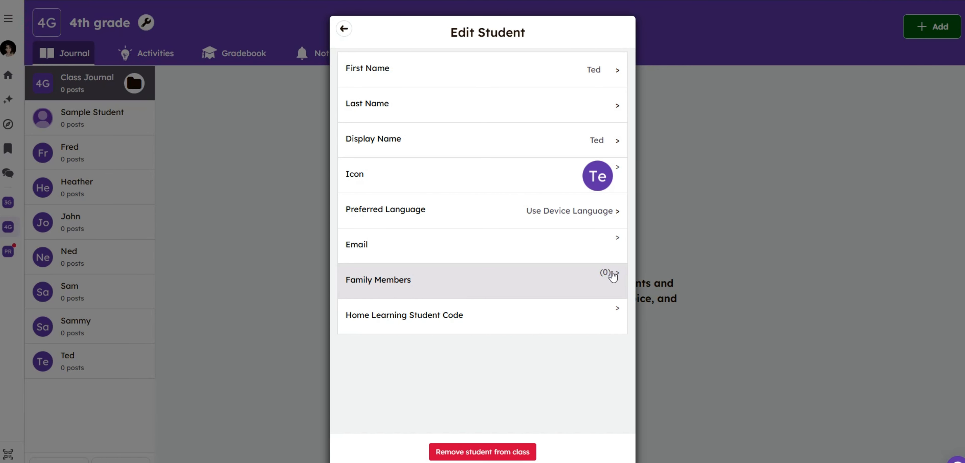
View the same student's Home Learning Code and connected family members, then return to the class settings.
{"action": "left_click", "coordinate": [457, 320]}
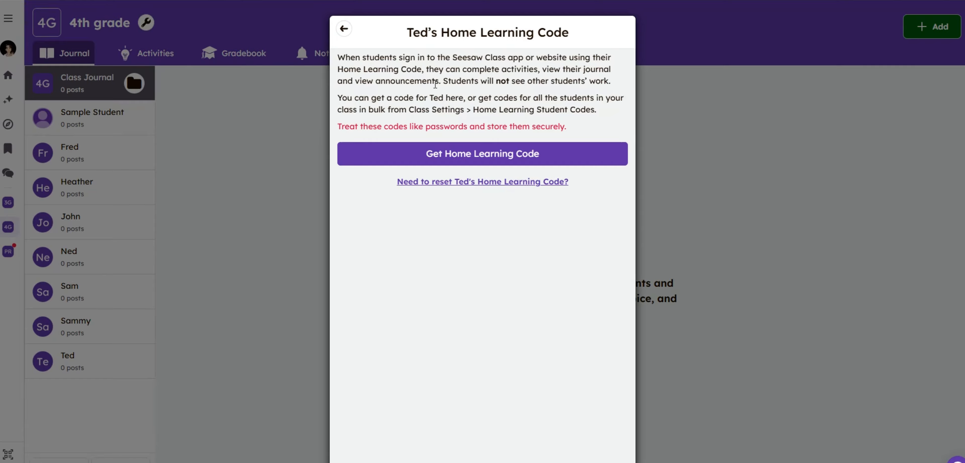
{"action": "left_click", "coordinate": [467, 159]}
{"action": "left_click", "coordinate": [344, 29]}
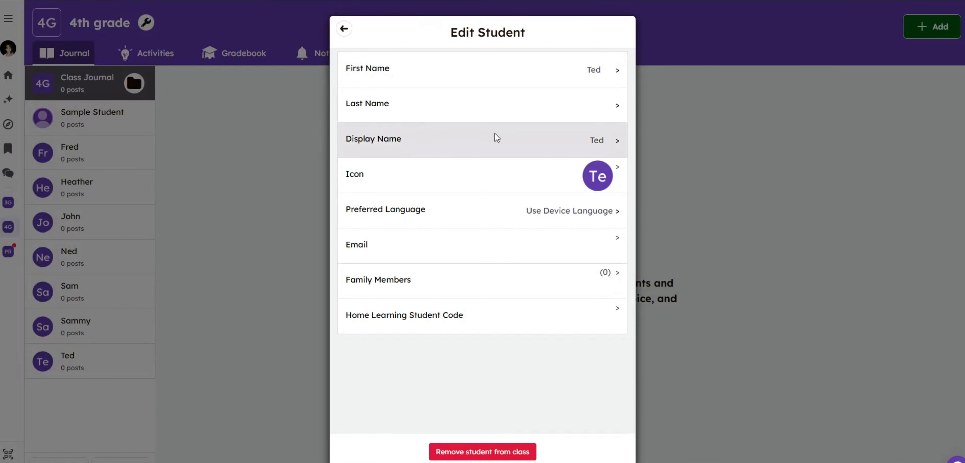
{"action": "left_click", "coordinate": [438, 286]}
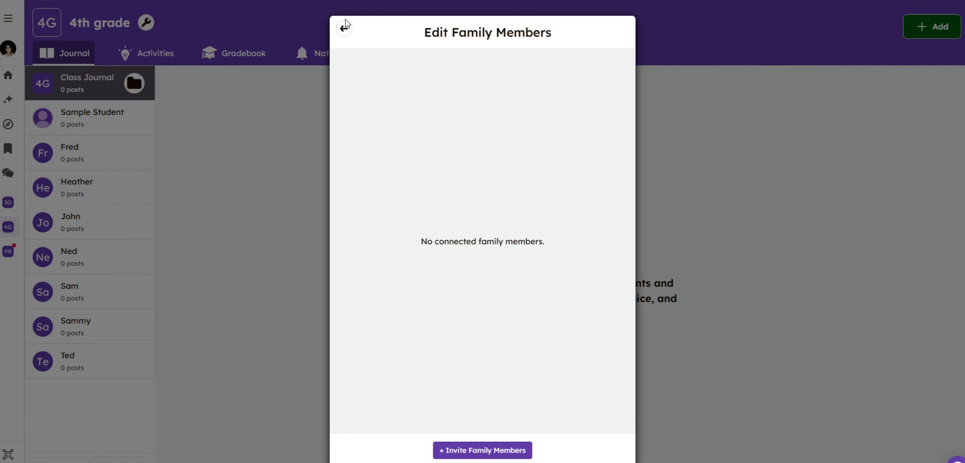
{"action": "left_click", "coordinate": [345, 28]}
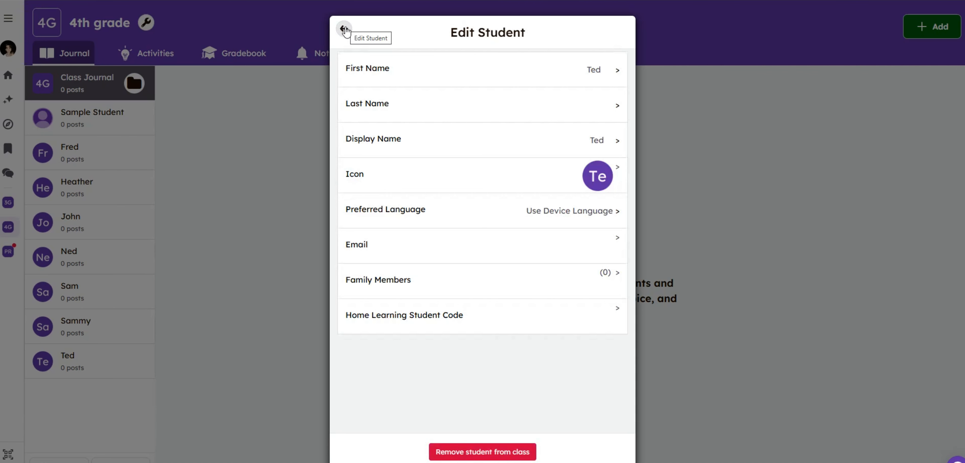
{"action": "left_click", "coordinate": [344, 29]}
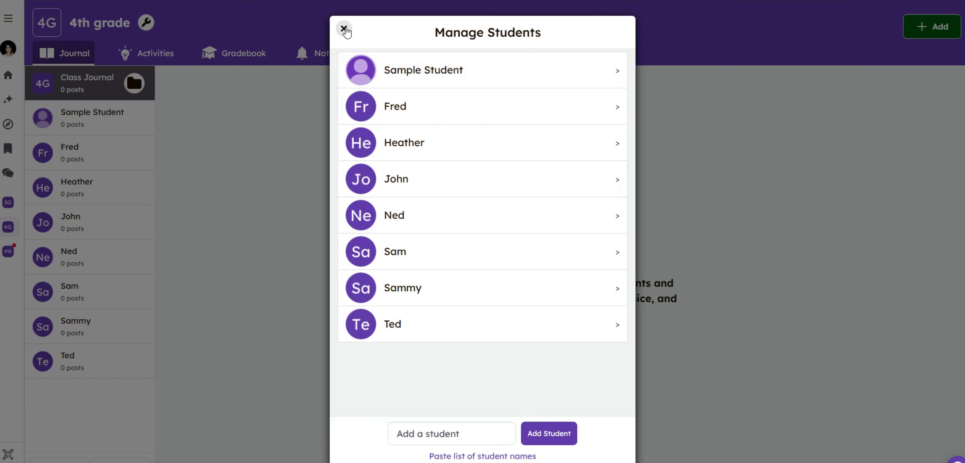
{"action": "left_click", "coordinate": [344, 29]}
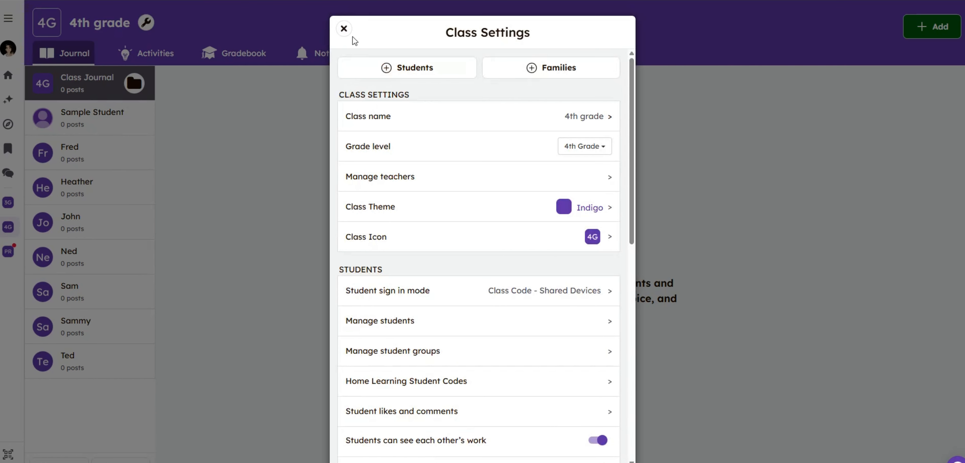
Examine the form for inviting families by email or mobile number, then leave it without sending invitations.
{"action": "scroll", "coordinate": [495, 359], "scroll_direction": "down", "scroll_amount": 6}
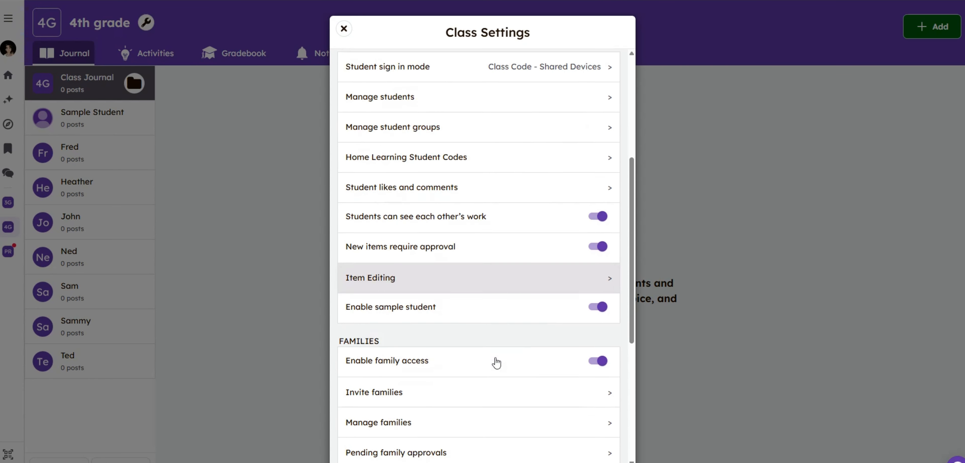
{"action": "scroll", "coordinate": [495, 362], "scroll_direction": "down", "scroll_amount": 2}
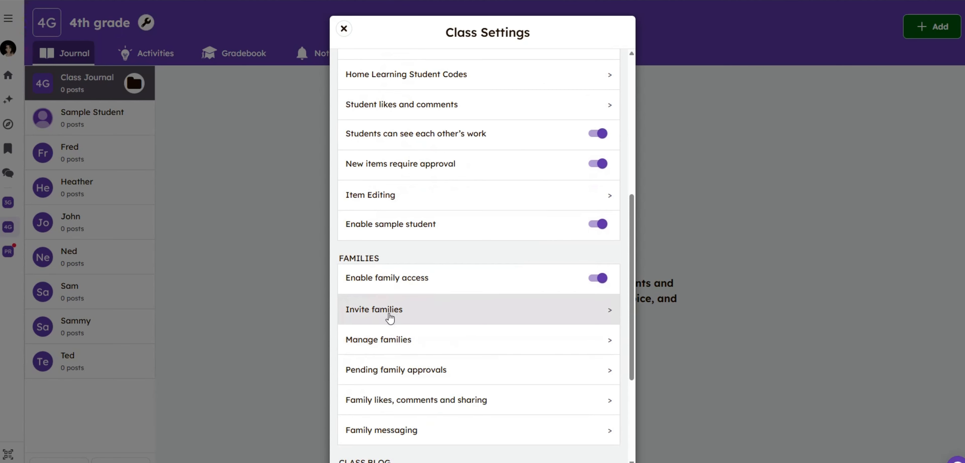
{"action": "left_click", "coordinate": [611, 320]}
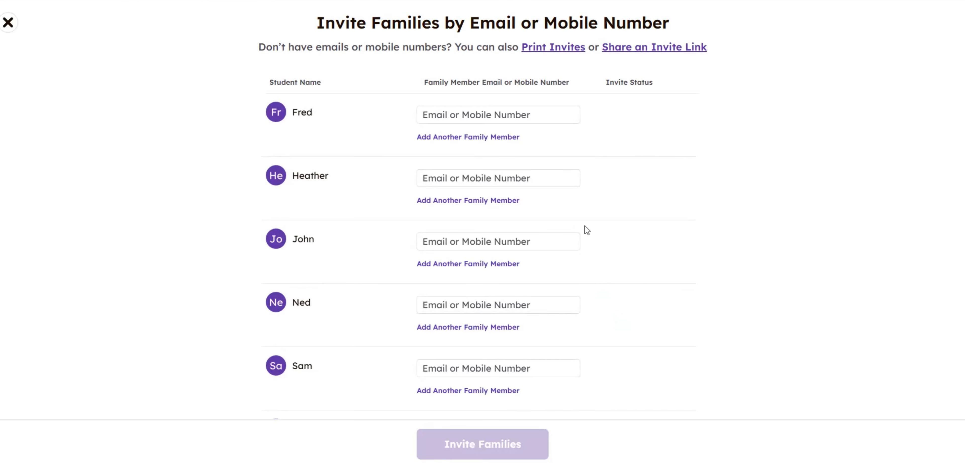
{"action": "left_click", "coordinate": [449, 115]}
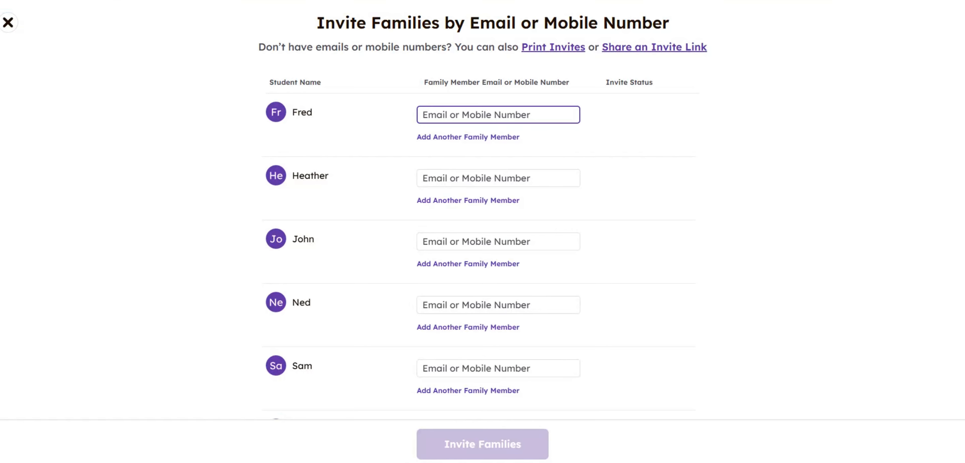
{"action": "left_click", "coordinate": [8, 22]}
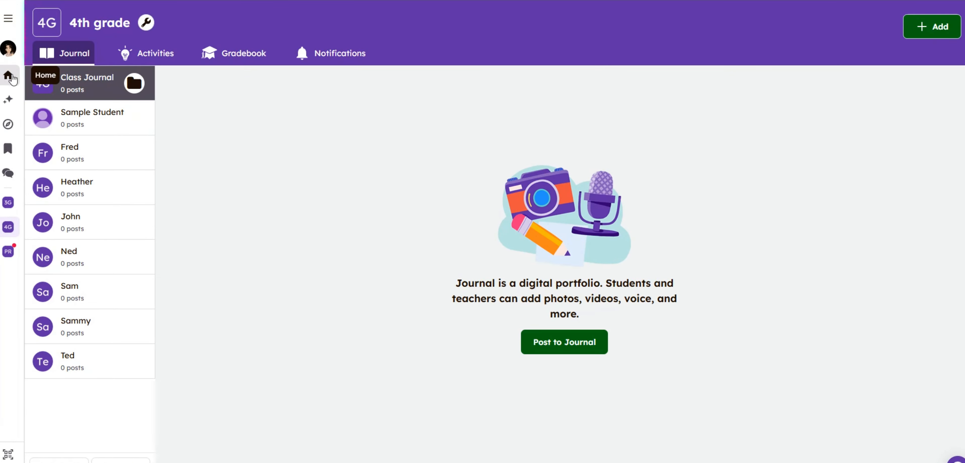
Reopen the 4th grade class from the home page and start a Note post for its journal.
{"action": "left_click", "coordinate": [8, 77]}
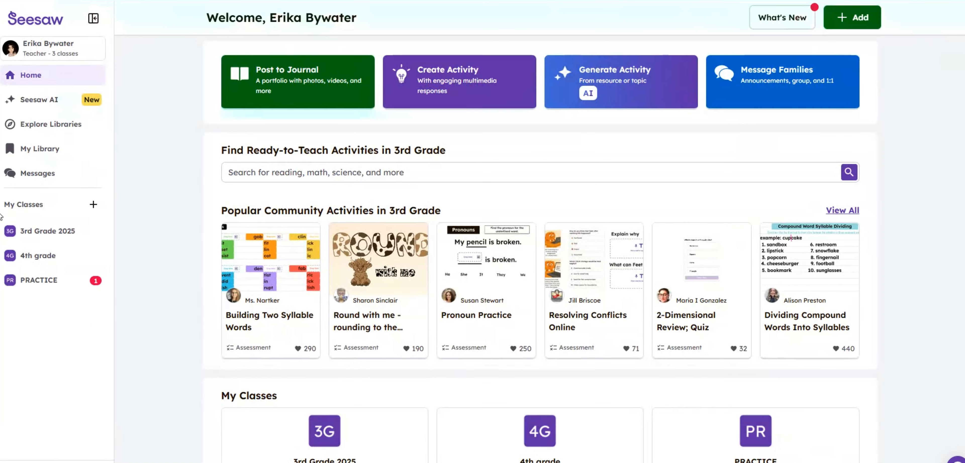
{"action": "left_click", "coordinate": [39, 256]}
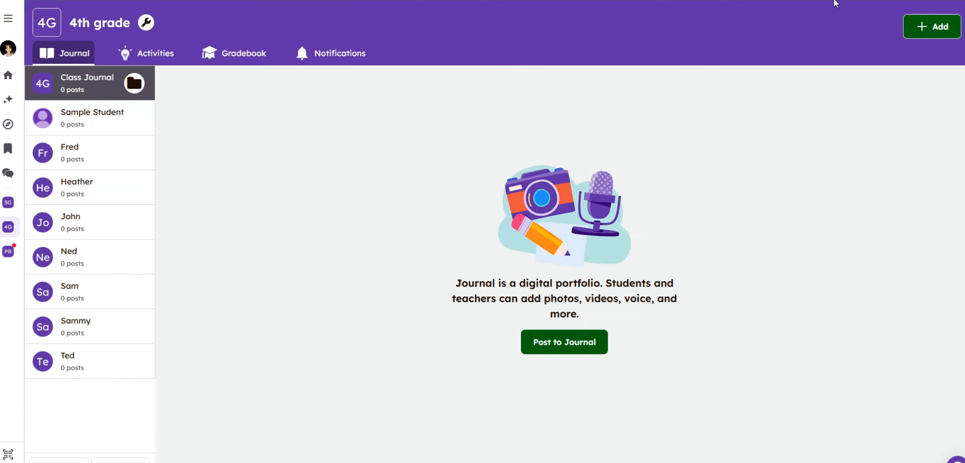
{"action": "left_click", "coordinate": [948, 32]}
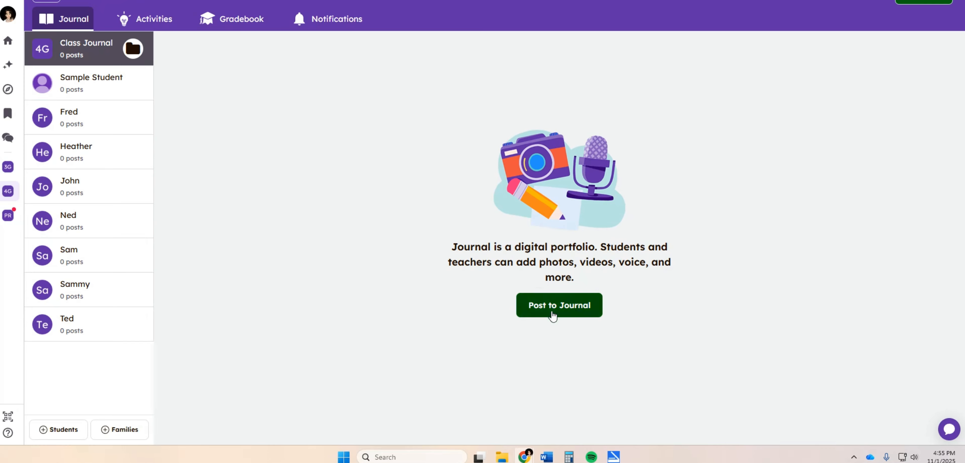
{"action": "left_click", "coordinate": [564, 310]}
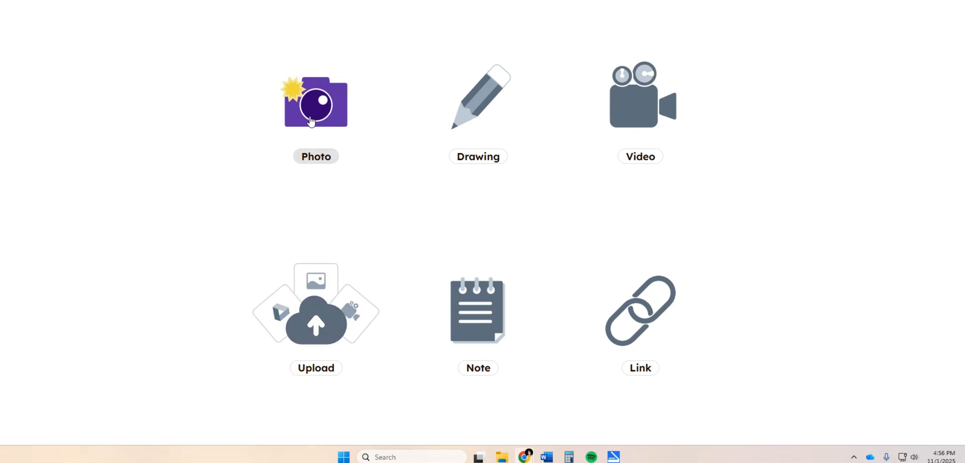
{"action": "left_click", "coordinate": [482, 300]}
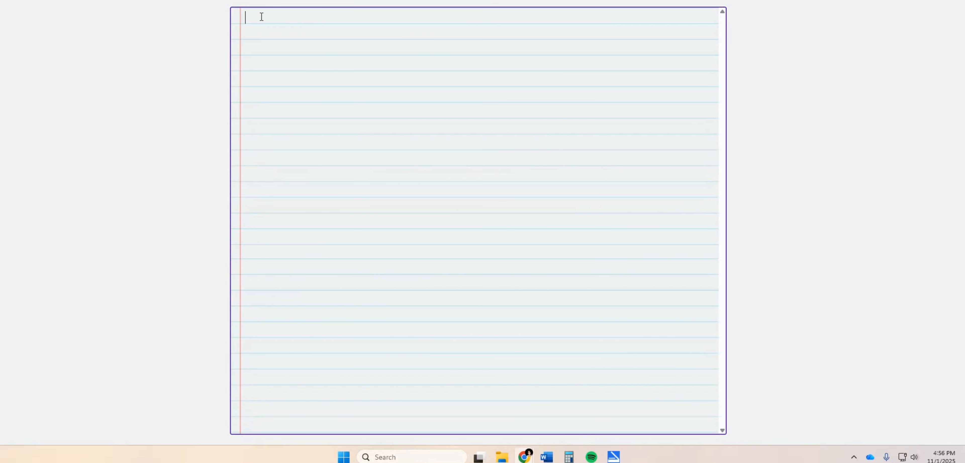
Write a note with a "Dear" greeting to one student, a blank line and "I just want you to know.....".
{"action": "type", "text": "Dear Sam,"}
{"action": "key", "text": "Return"}
{"action": "key", "text": "Return"}
{"action": "type", "text": "I just want you to know.l..="}
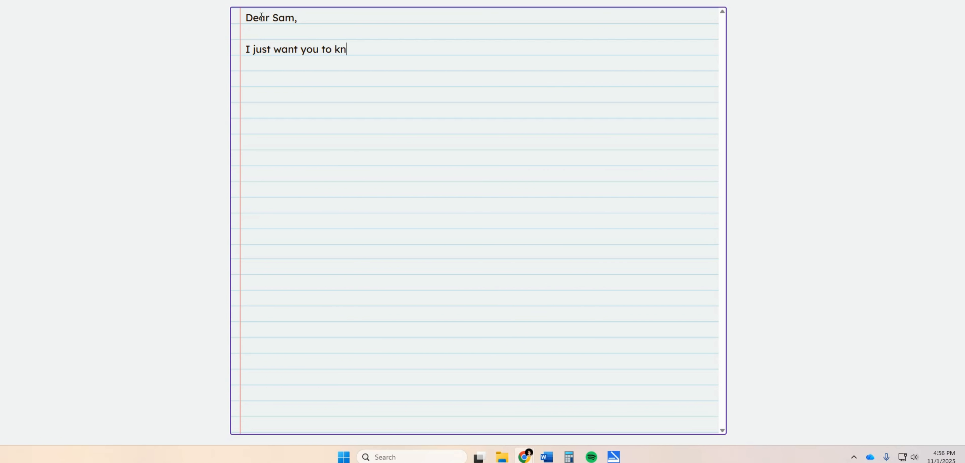
{"action": "key", "text": "BackSpace"}
{"action": "key", "text": "BackSpace"}
{"action": "key", "text": "BackSpace"}
{"action": "key", "text": "BackSpace"}
{"action": "type", "text": "....."}
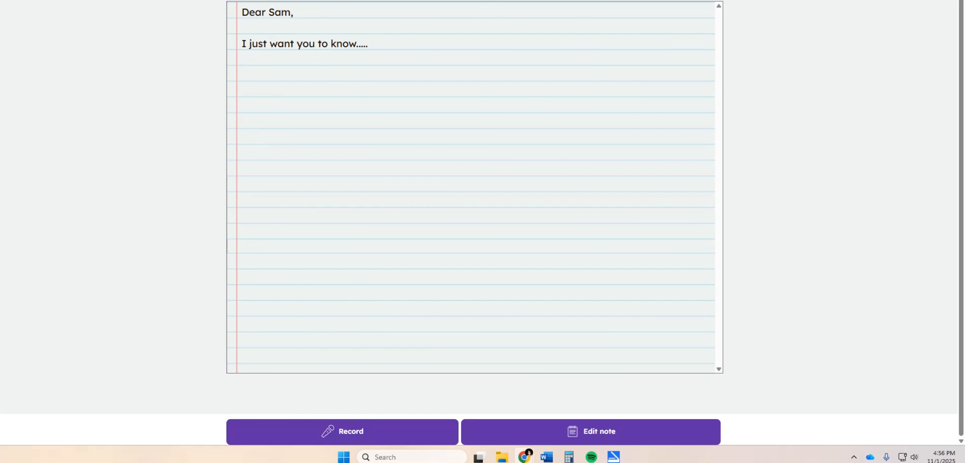
Tag only the student addressed in the note and post it to that student's journal.
{"action": "left_click", "coordinate": [922, 1]}
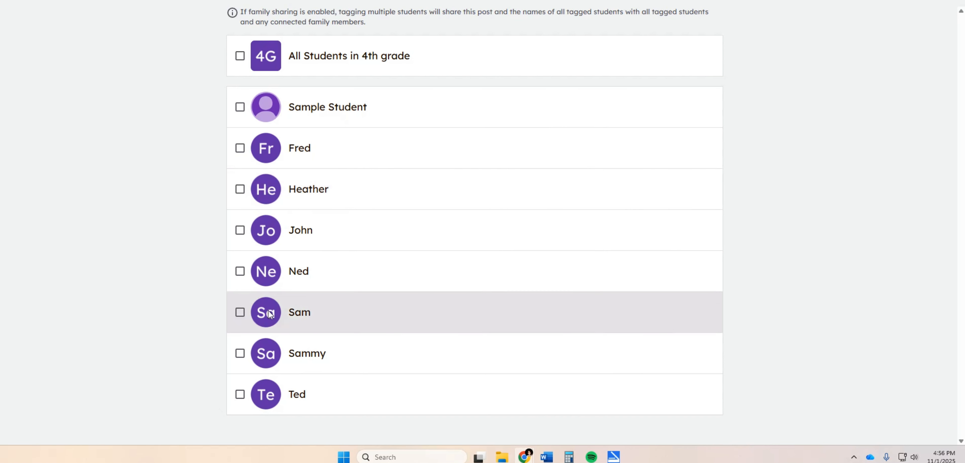
{"action": "left_click", "coordinate": [240, 313]}
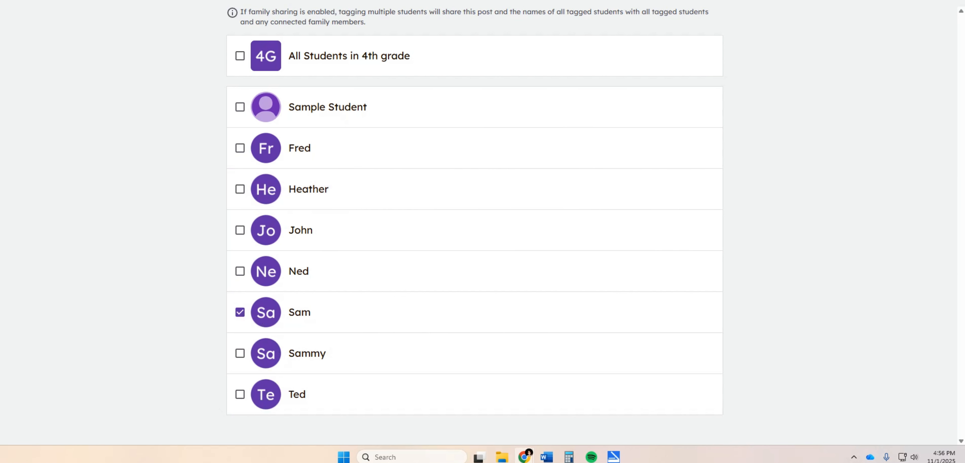
{"action": "left_click", "coordinate": [933, 1]}
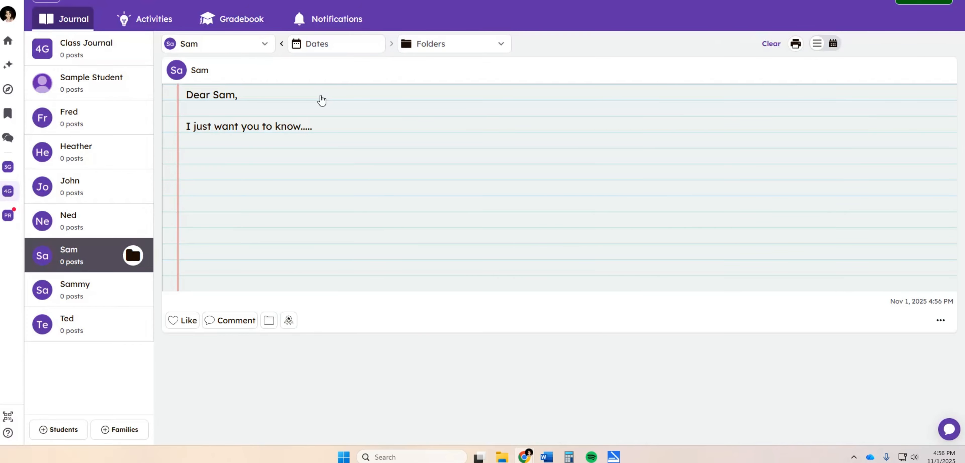